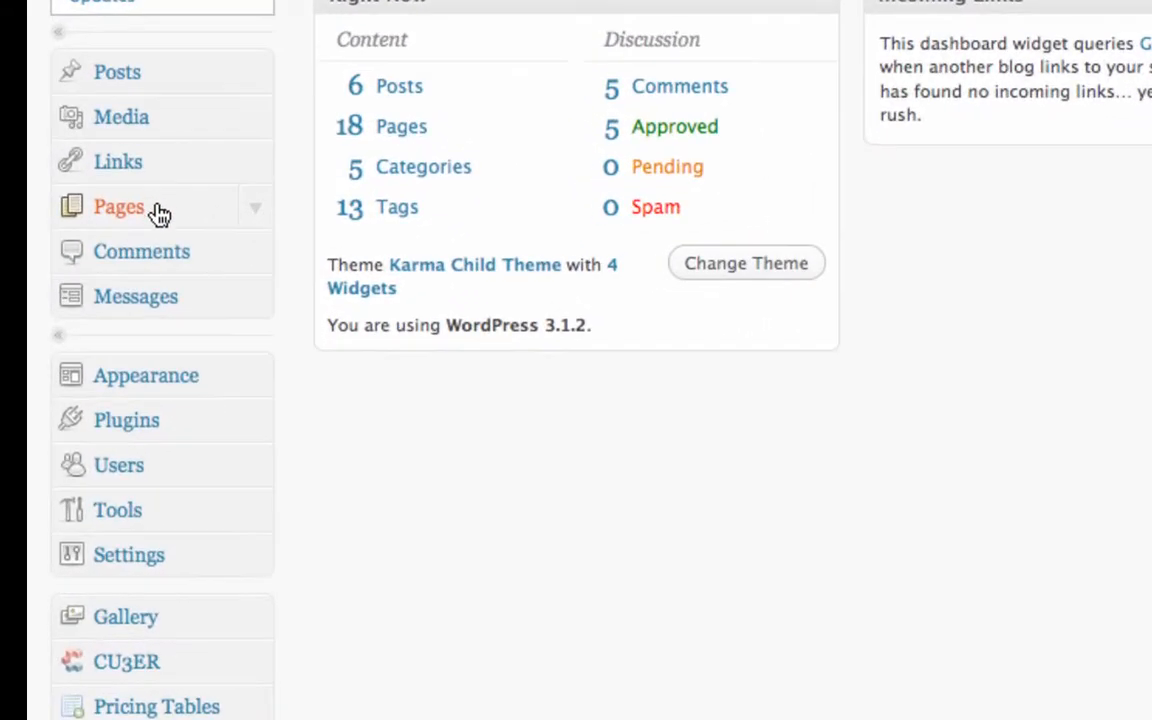
Open the Left Nav page for editing from the site's list of pages
click(155, 210)
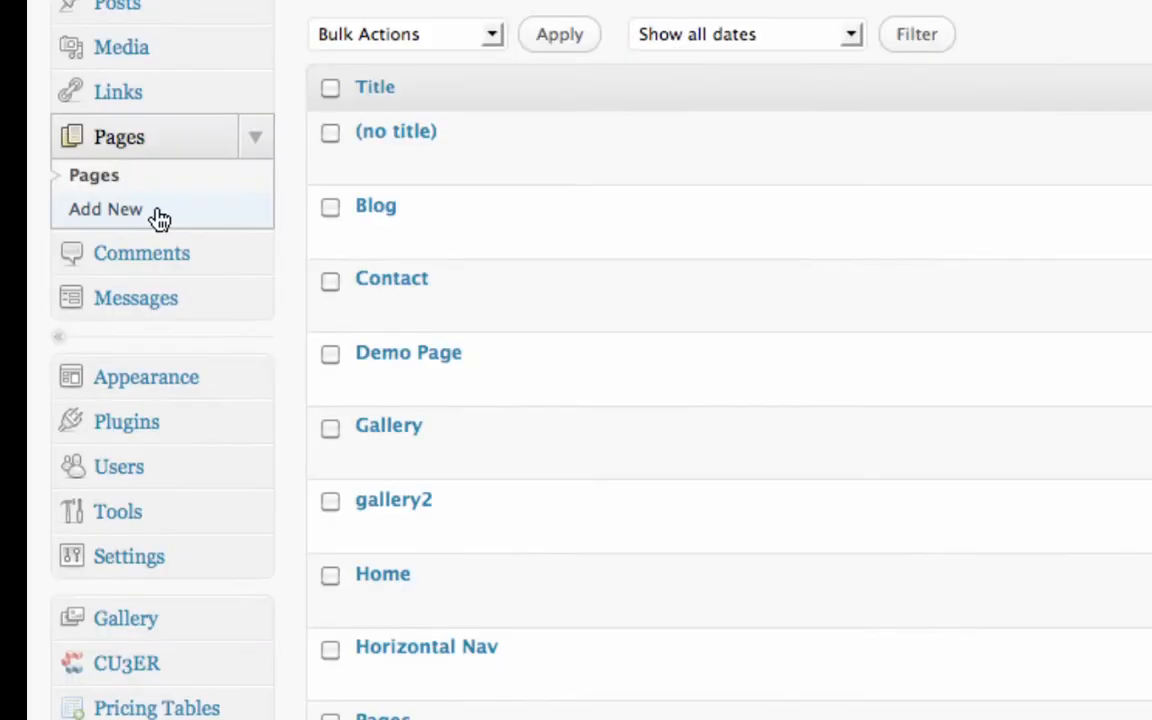
scroll(480, 370, down, 1)
scroll(507, 393, down, 5)
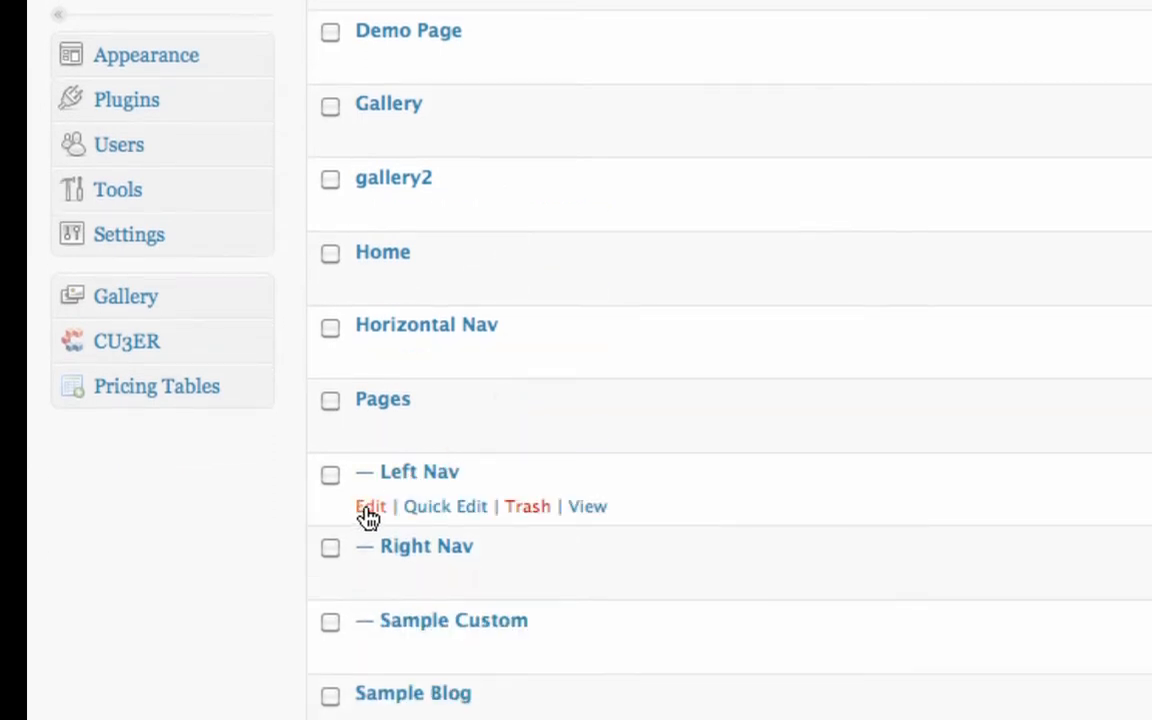
click(370, 512)
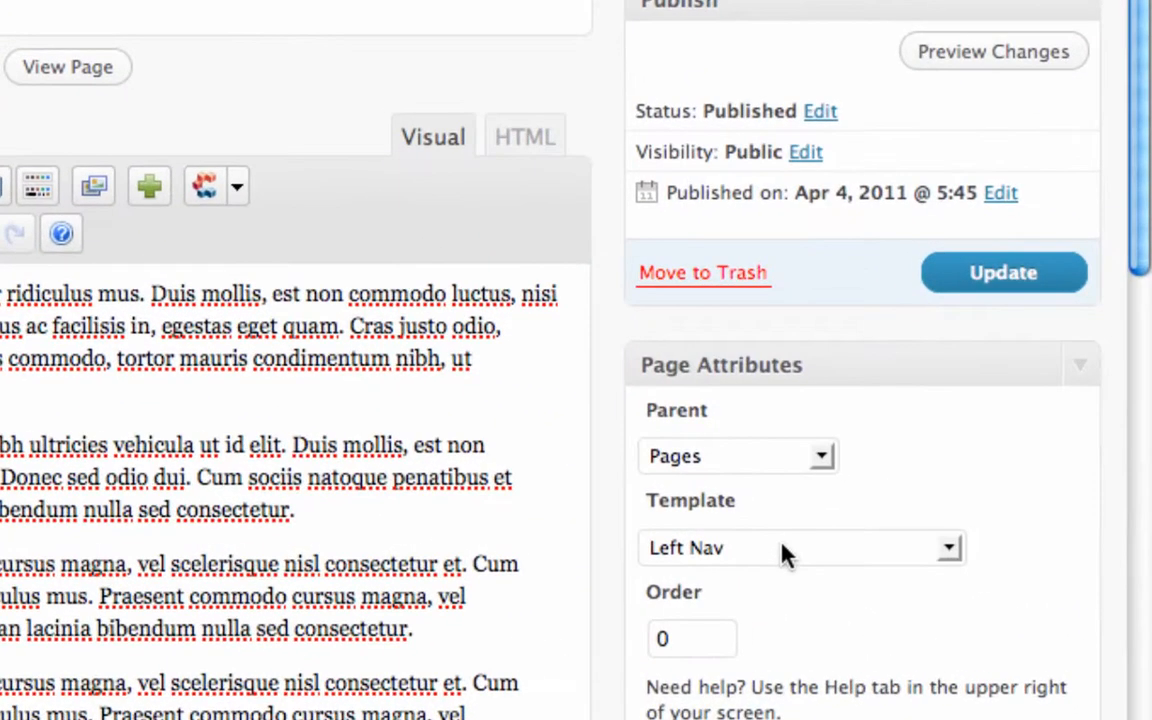
Review the templates available for the page and leave the current selection in place
click(927, 545)
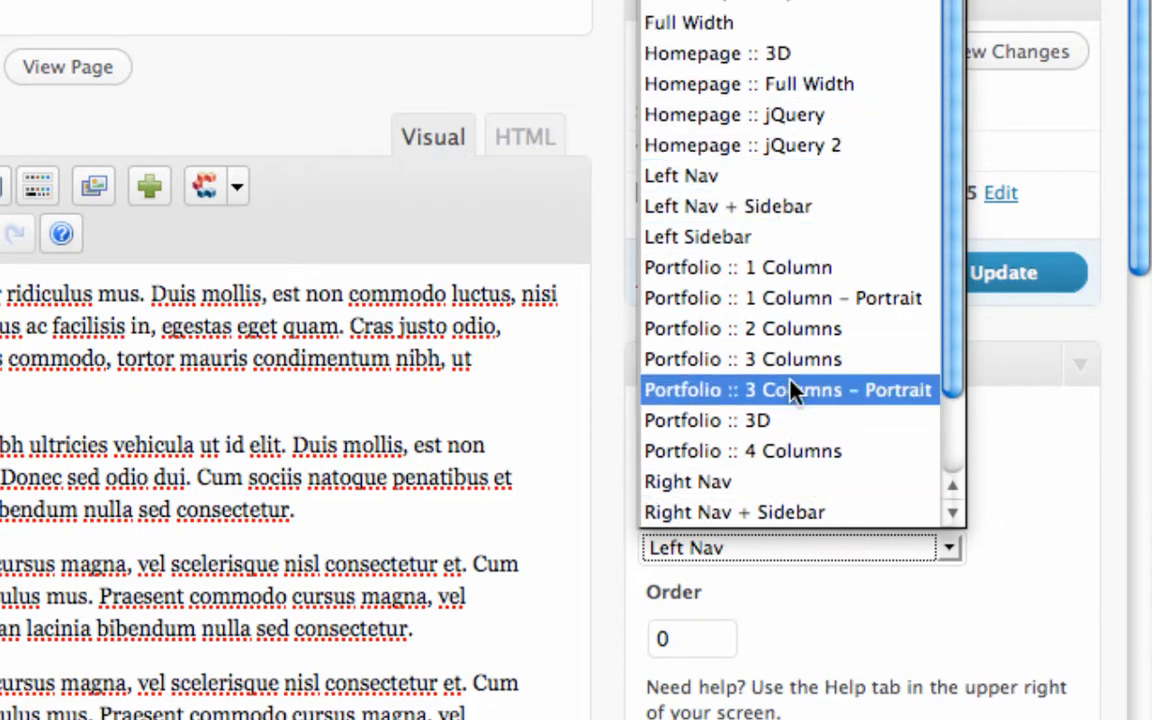
scroll(955, 316, down, 3)
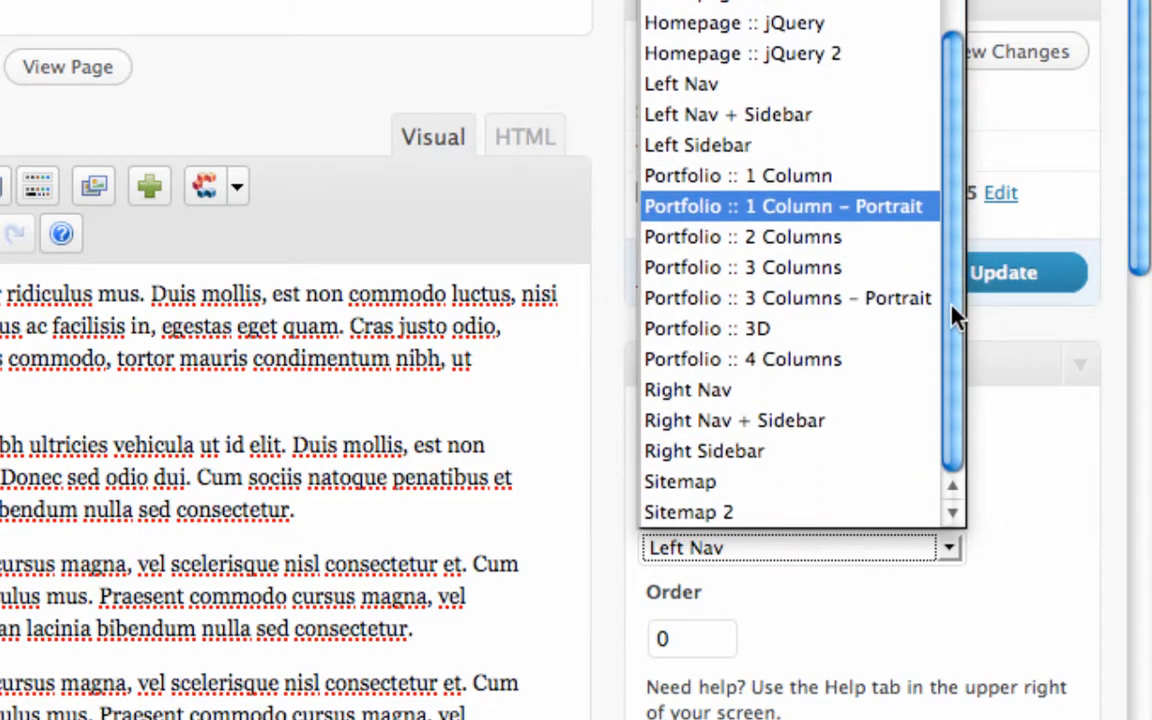
scroll(950, 270, up, 3)
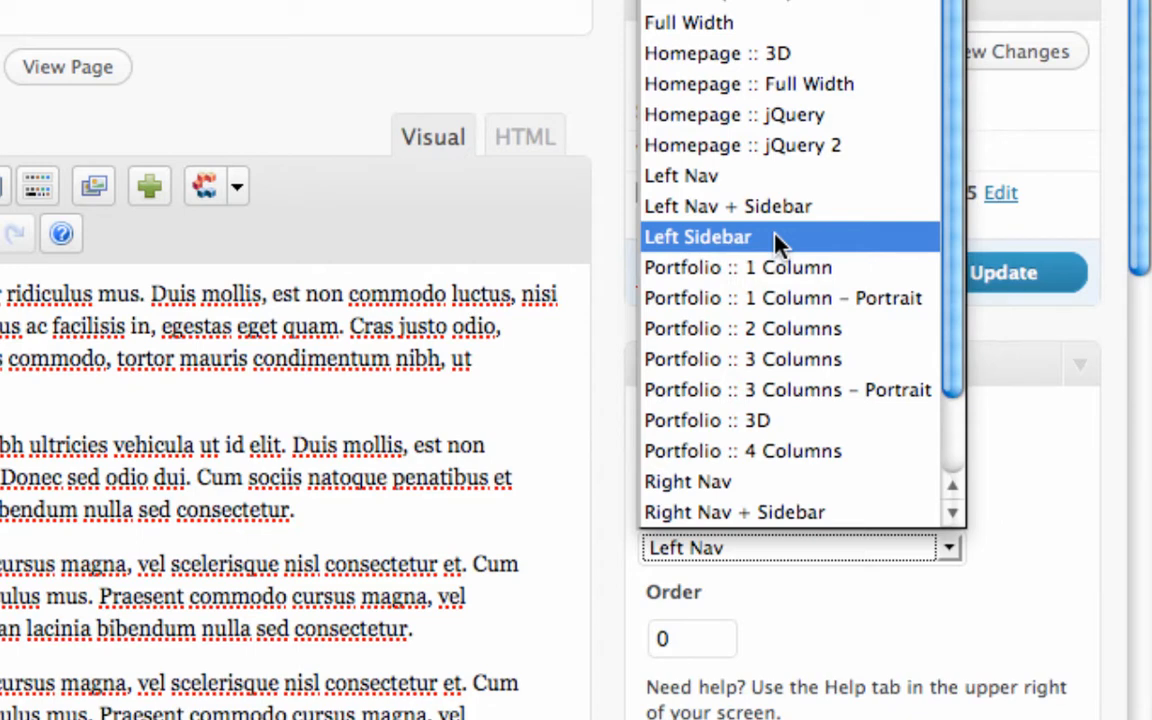
click(591, 270)
Try the option that hides the page's sub navigation, and turn it back off
scroll(848, 390, down, 2)
scroll(848, 400, down, 5)
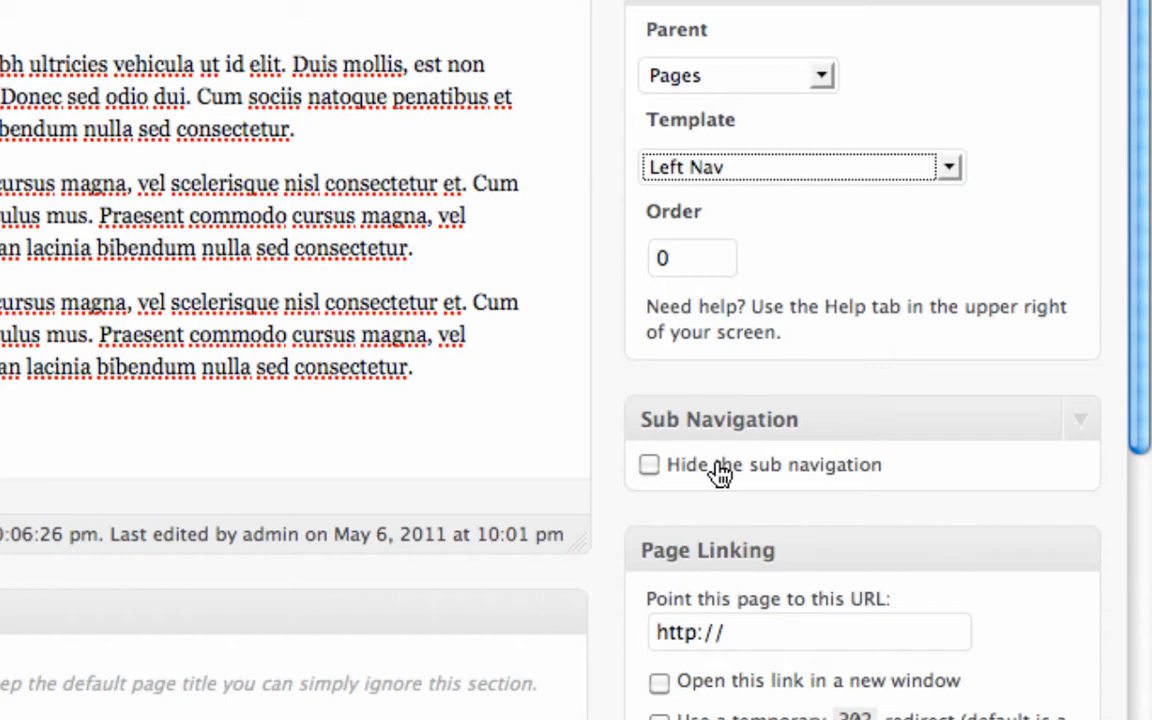
click(649, 466)
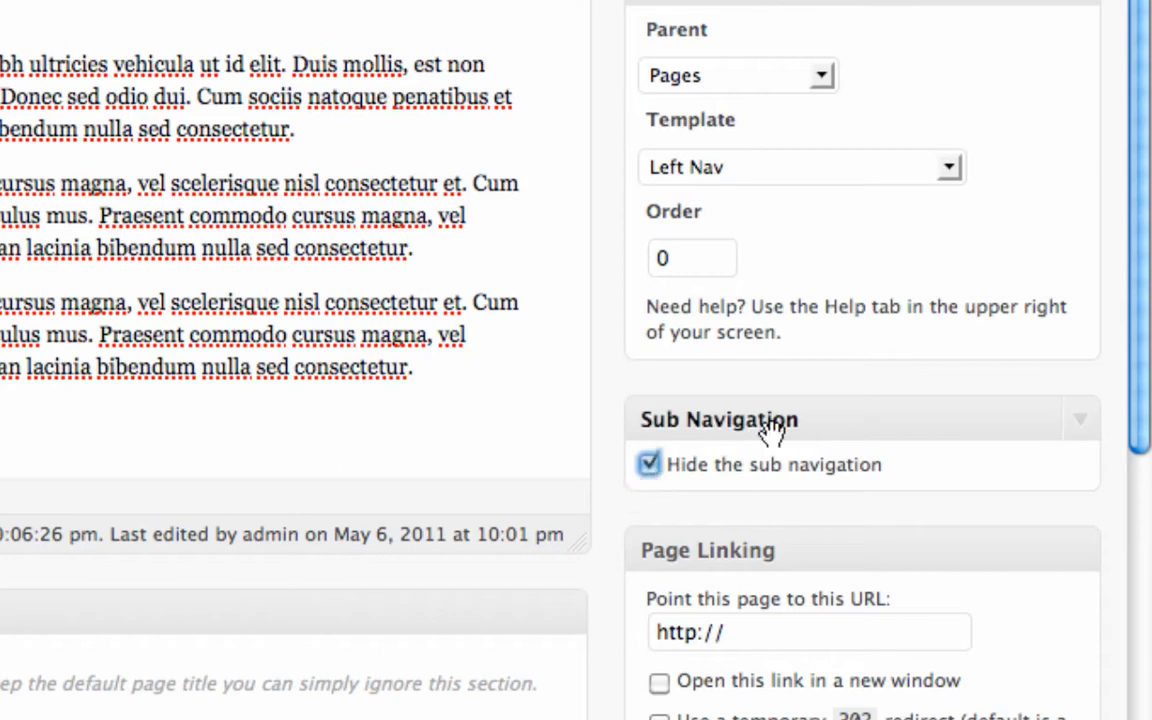
click(650, 466)
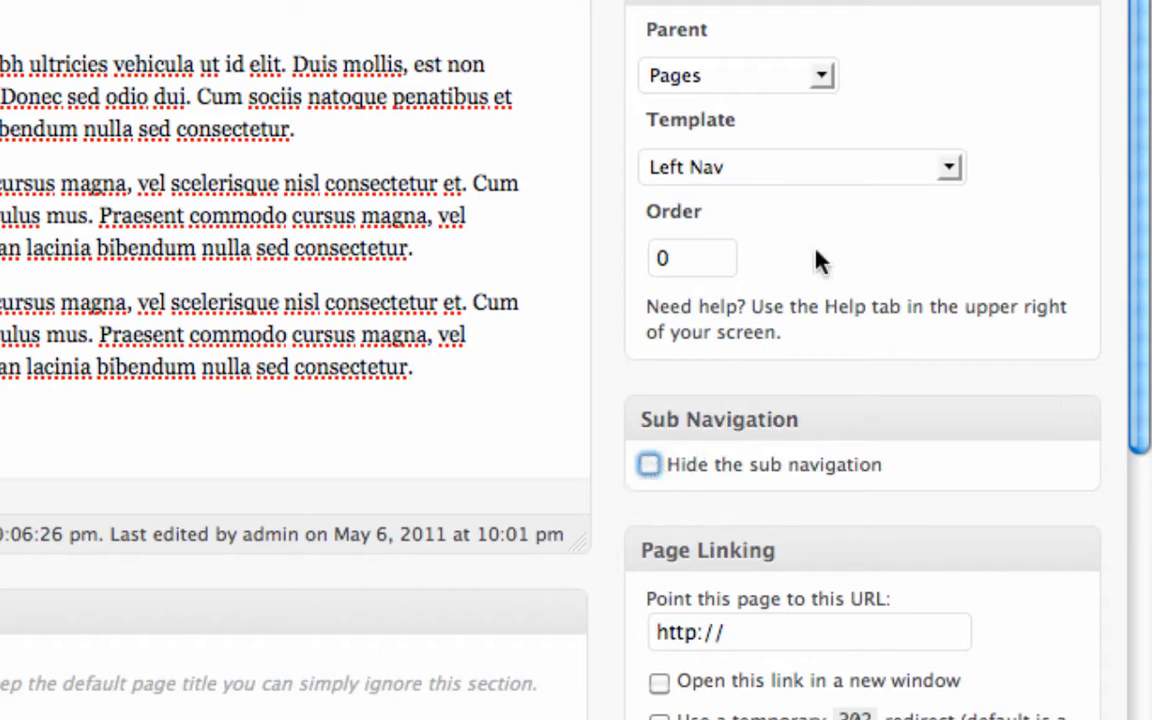
Update the page with the Full Width template and reload the live Left Nav page
click(815, 166)
click(740, 266)
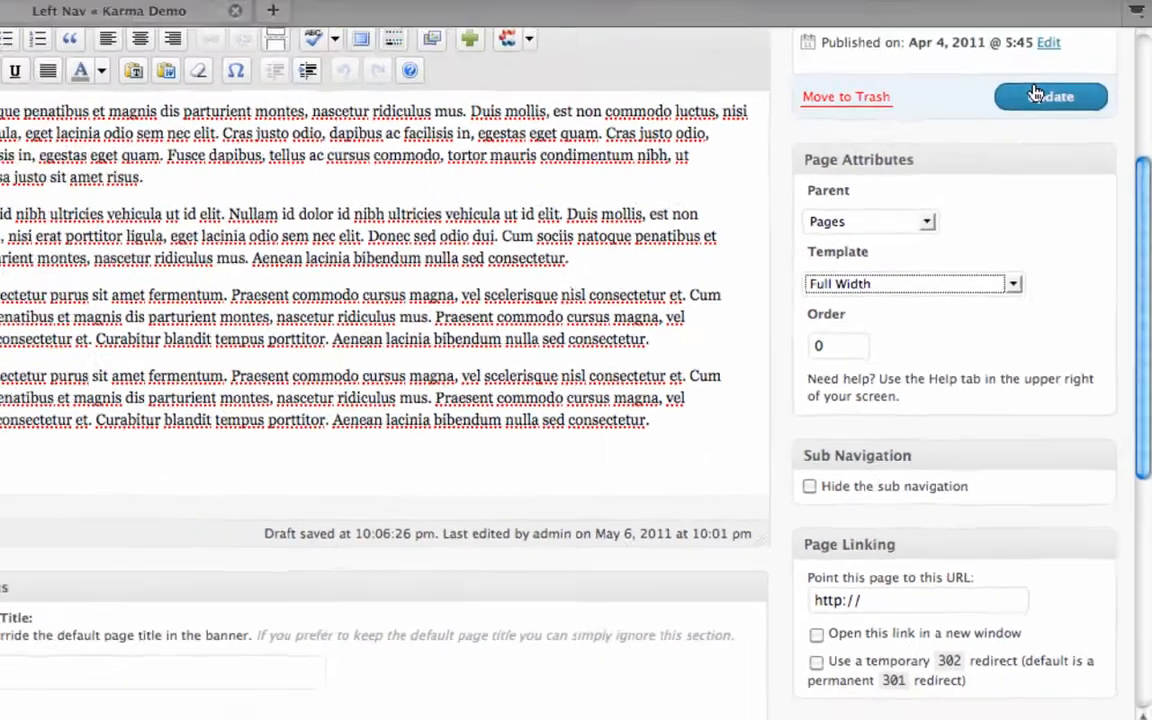
click(1066, 193)
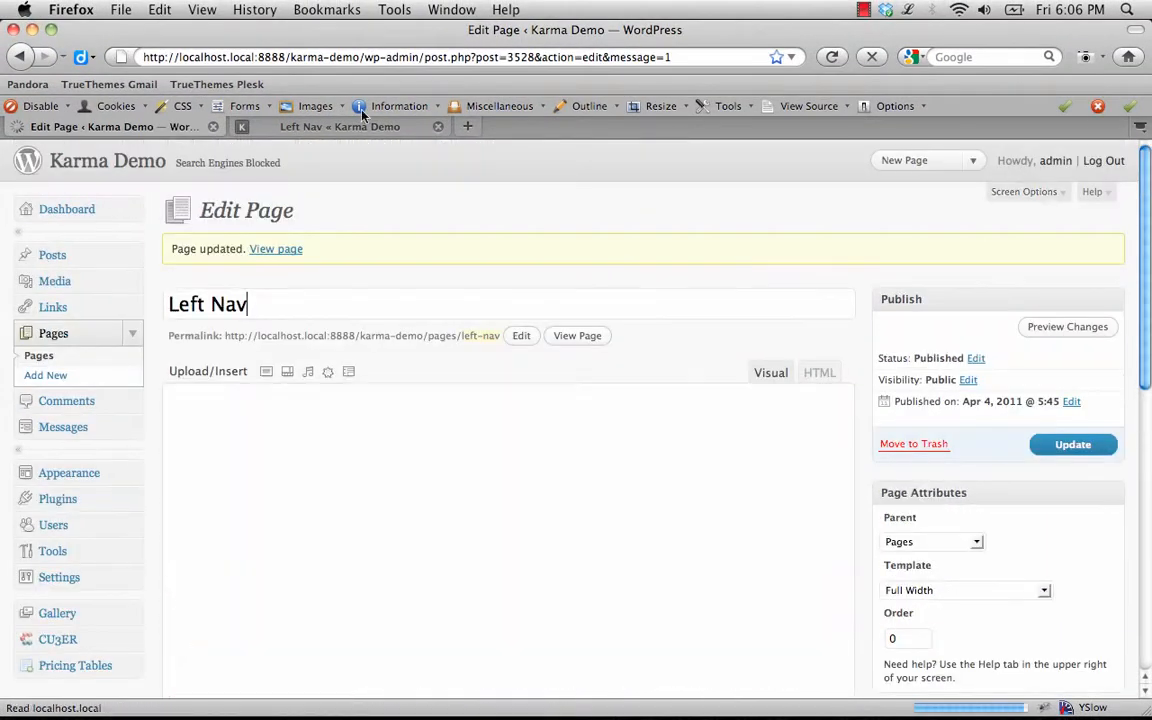
click(354, 124)
click(836, 62)
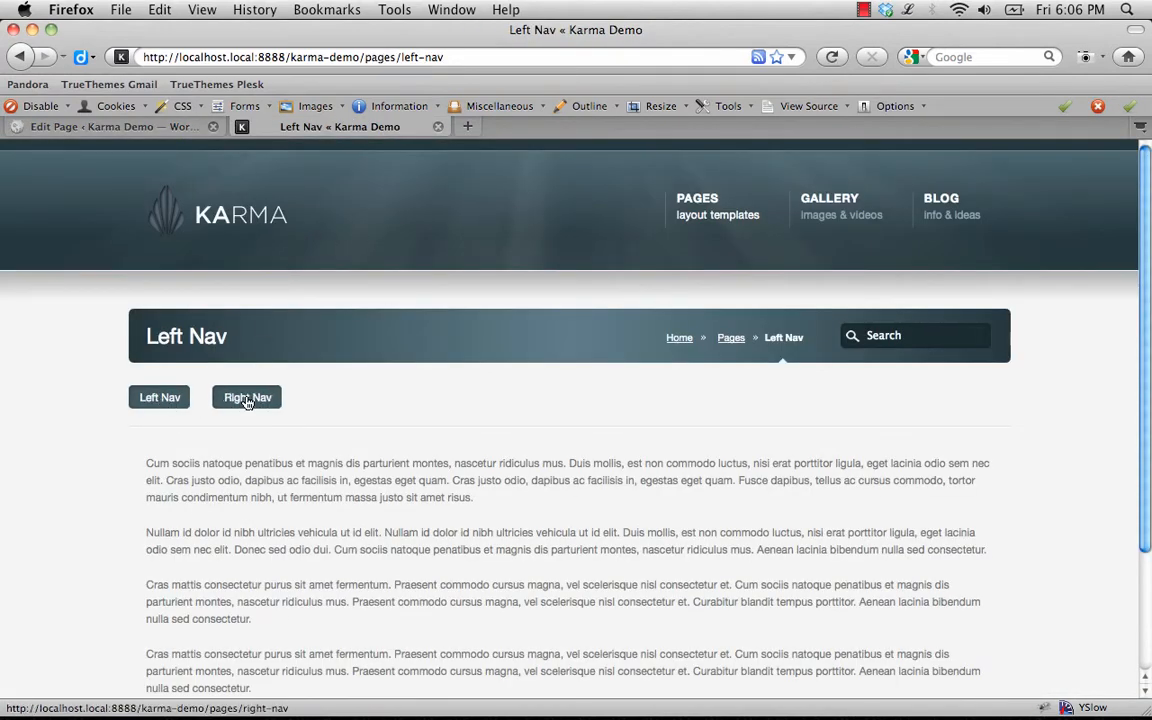
Hide the sub navigation on the full-width page, saving the update and reloading the live page
click(138, 124)
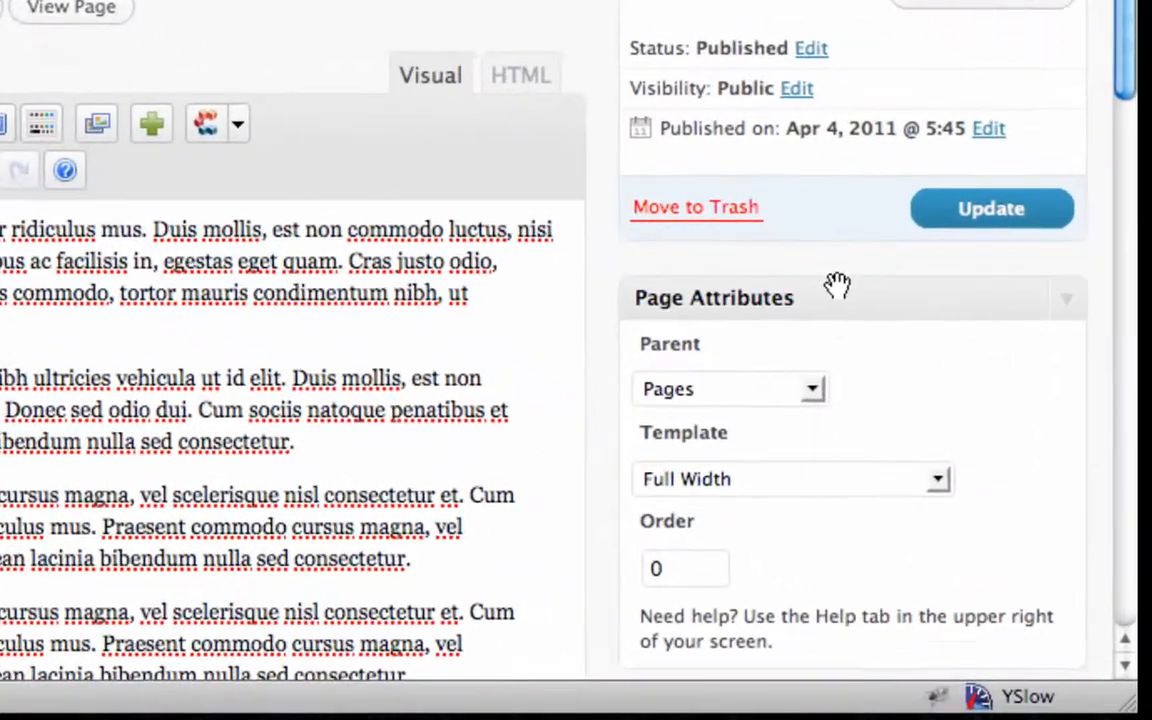
scroll(988, 486, down, 3)
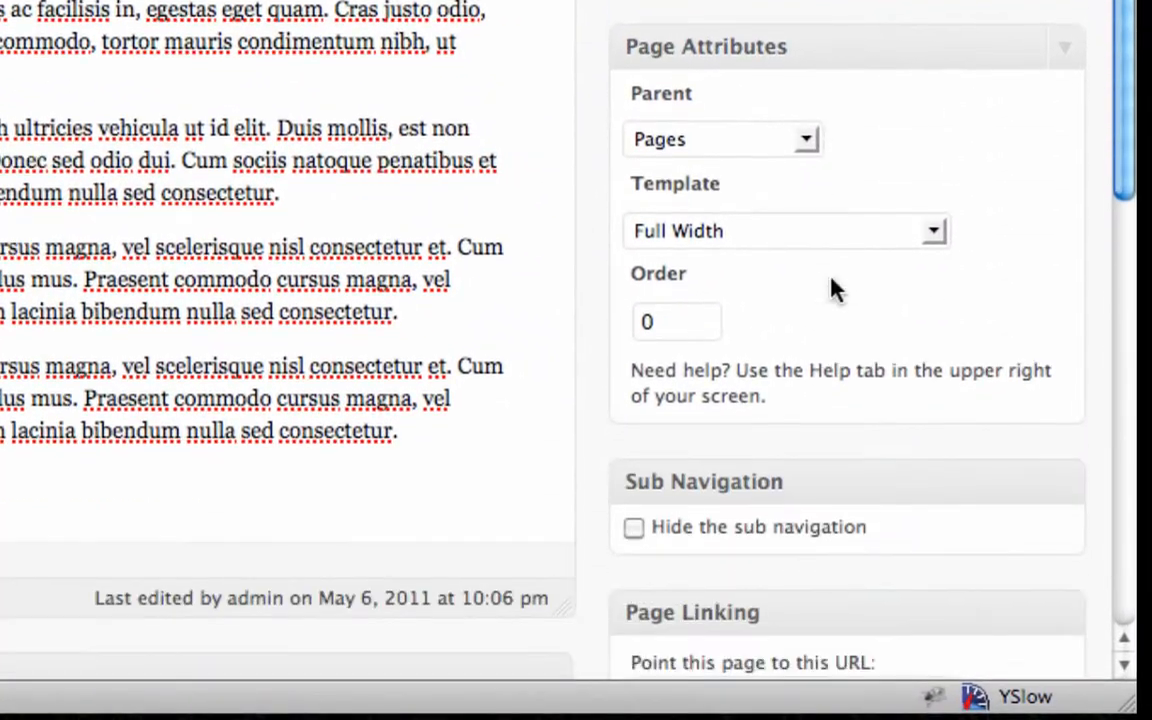
scroll(836, 289, down, 3)
click(634, 392)
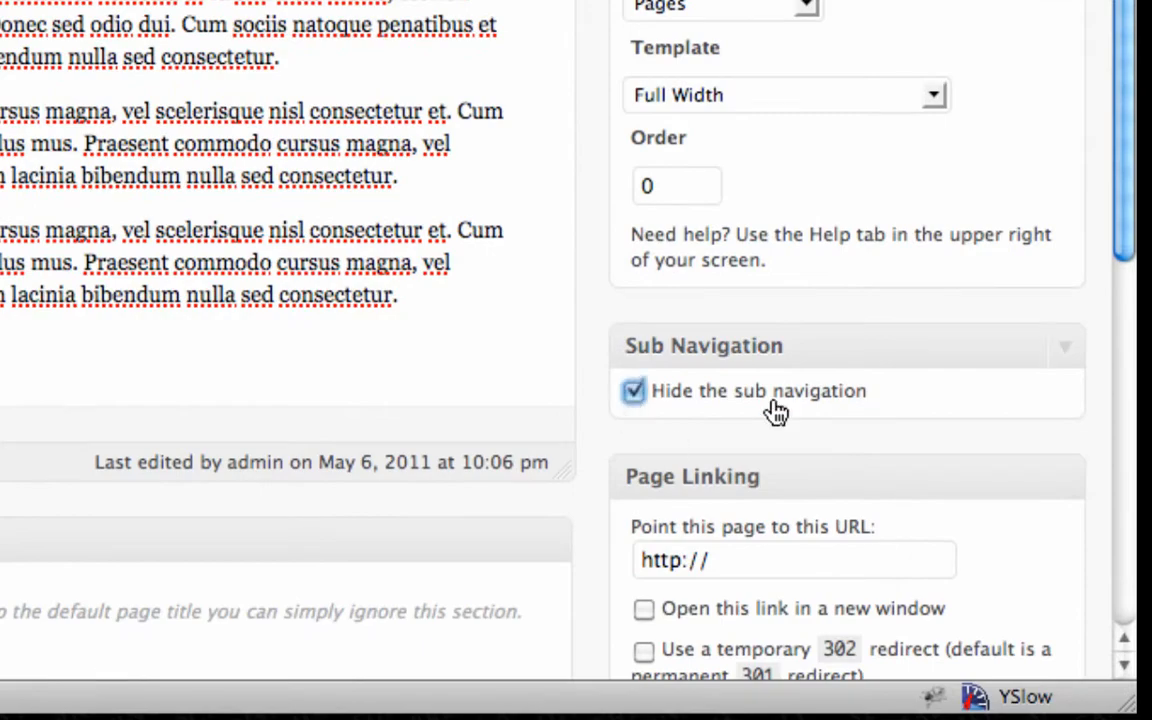
click(978, 0)
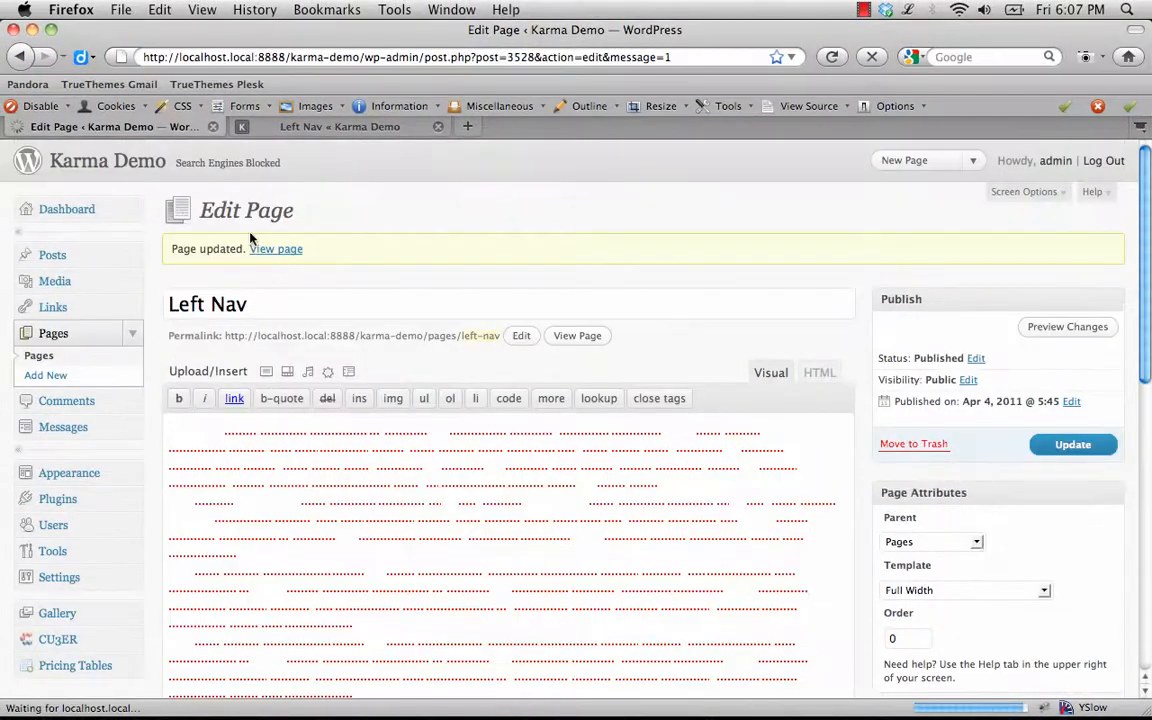
click(176, 9)
click(831, 58)
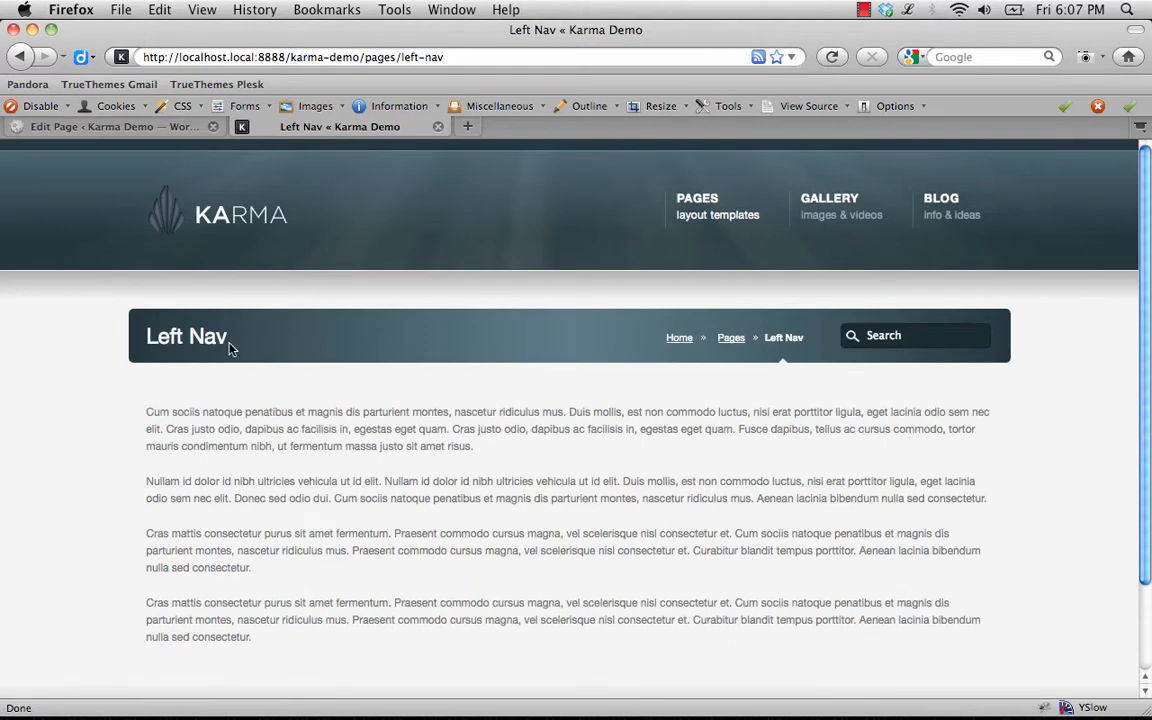
Return to the page editor and look through the available template options
click(118, 120)
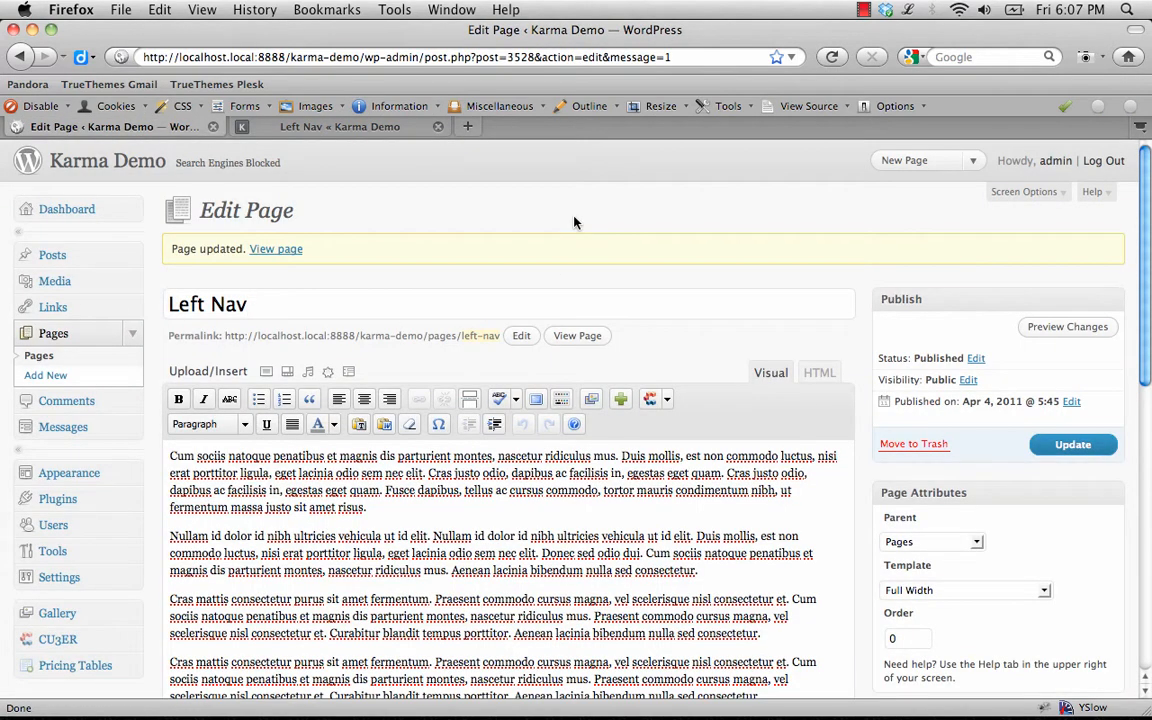
scroll(607, 234, down, 3)
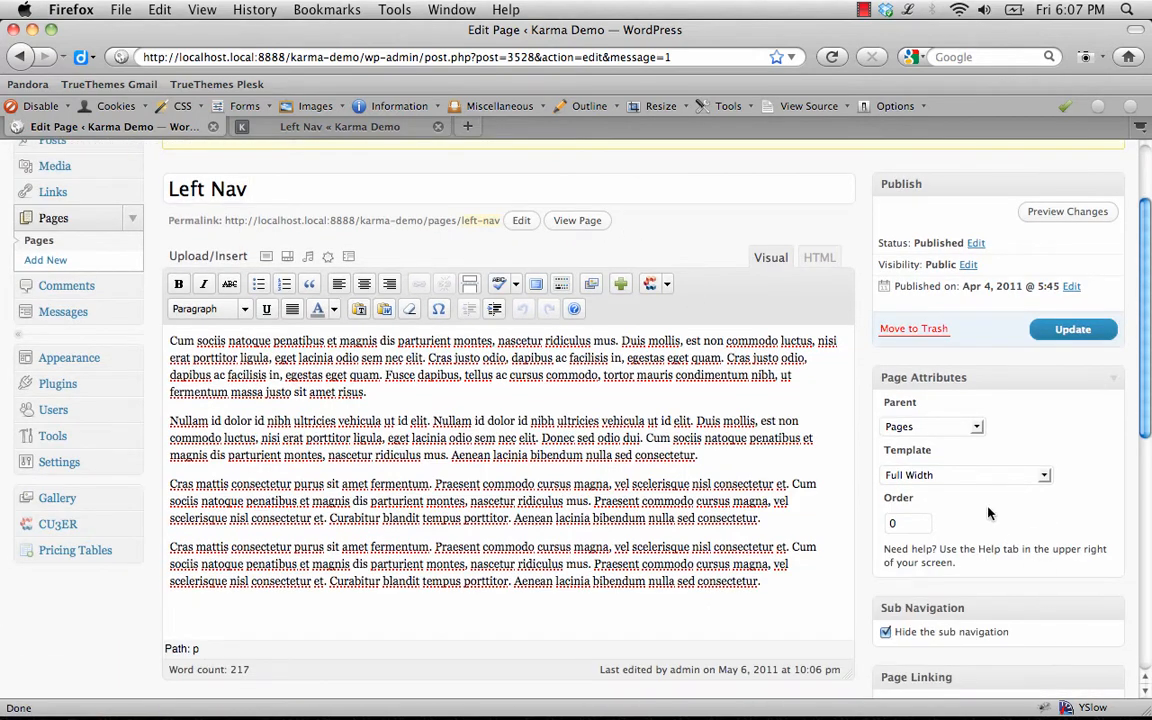
click(890, 472)
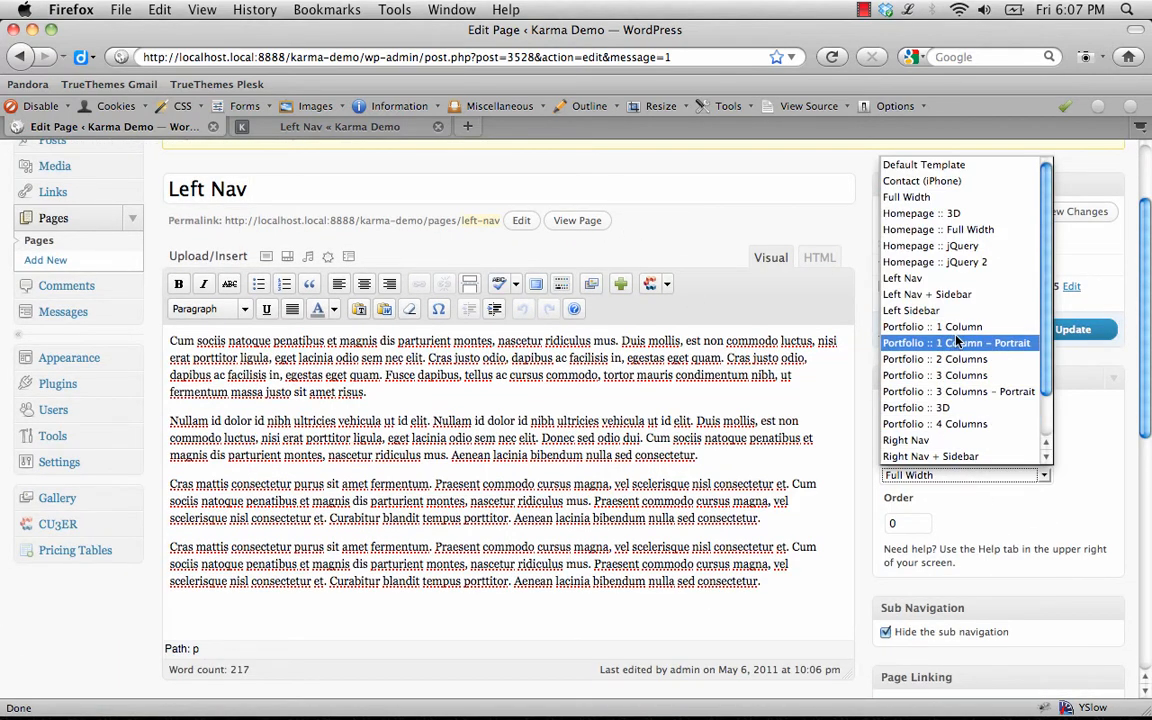
click(864, 404)
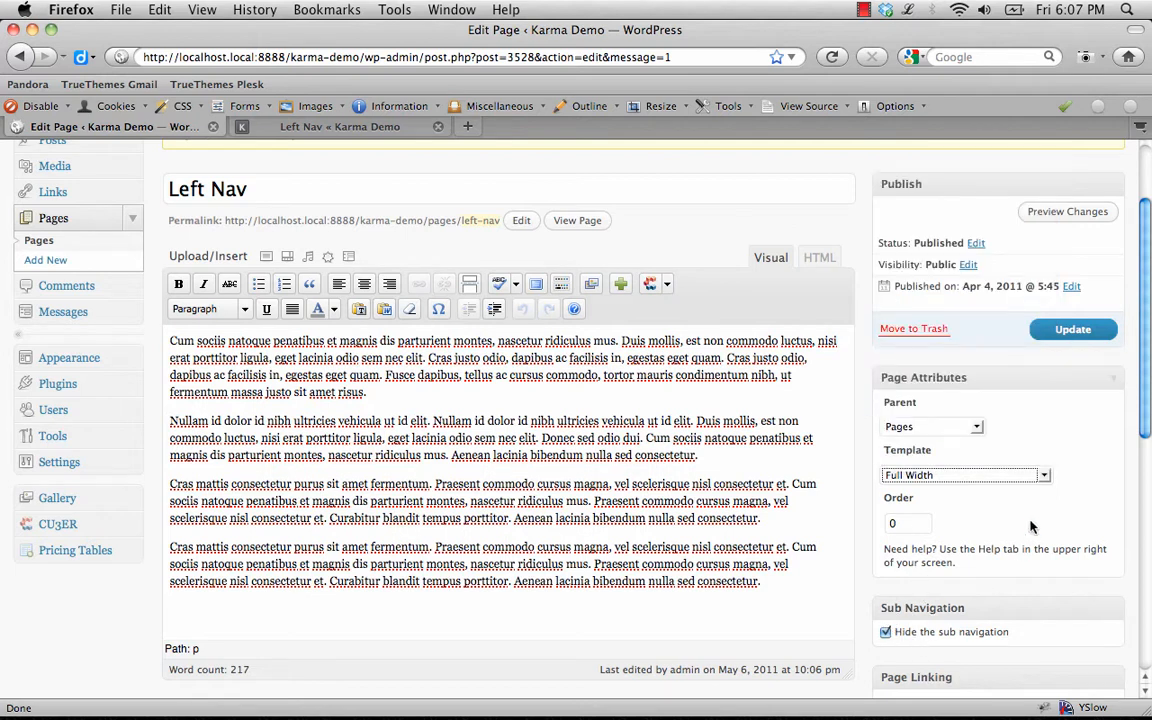
click(1040, 474)
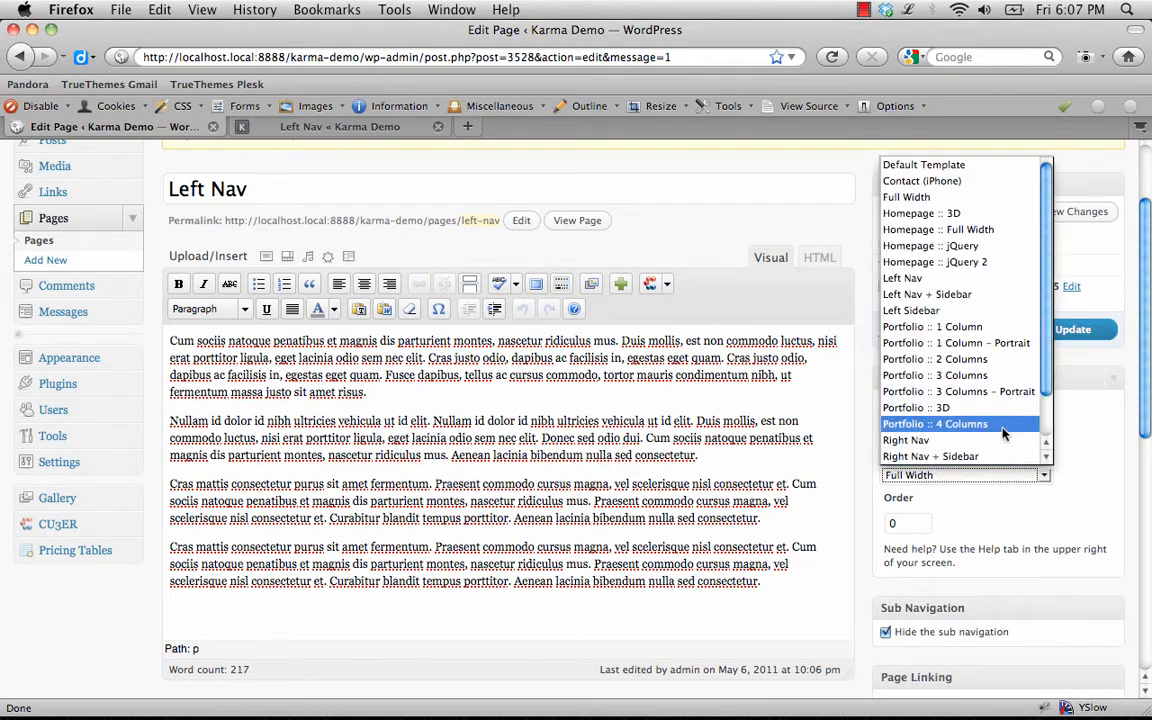
click(1088, 452)
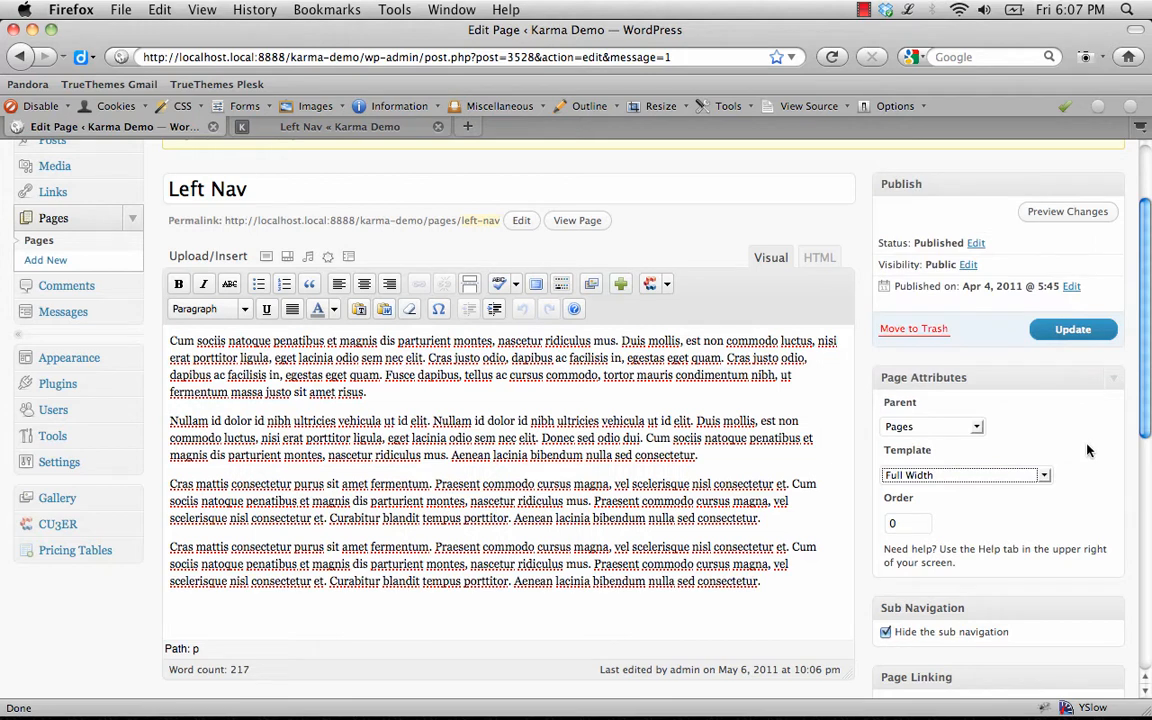
Update the page with the Left Nav template and reload the live page
click(989, 477)
click(938, 276)
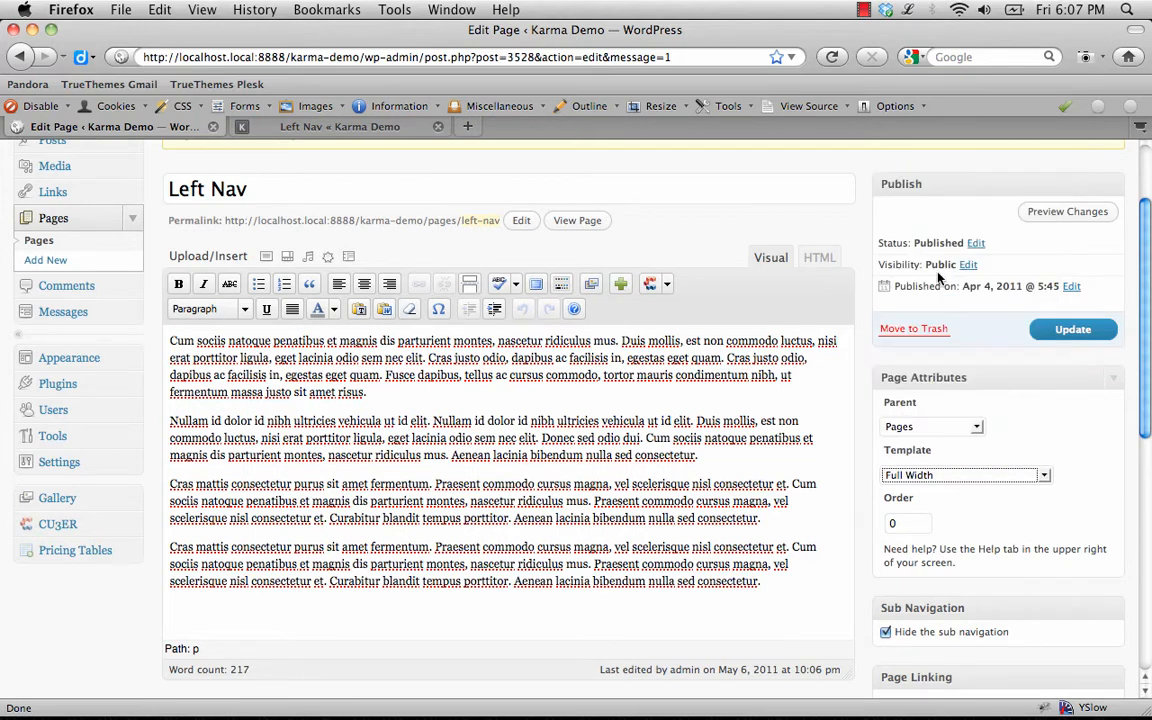
click(1080, 333)
click(340, 126)
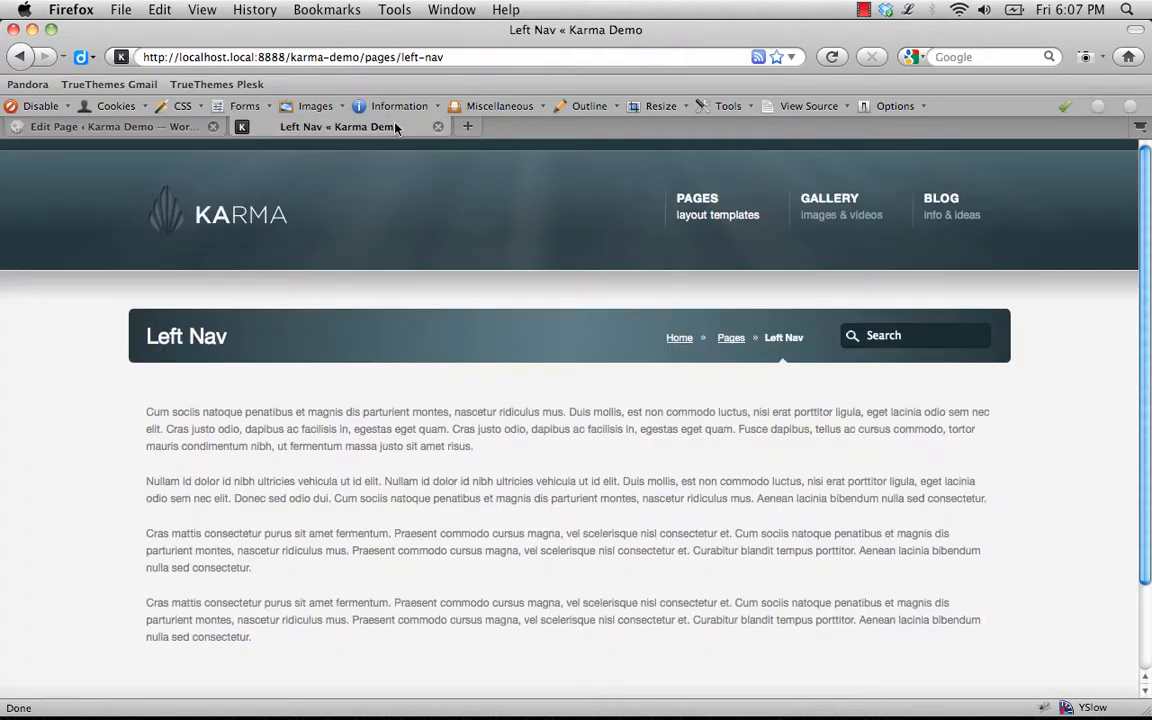
click(831, 57)
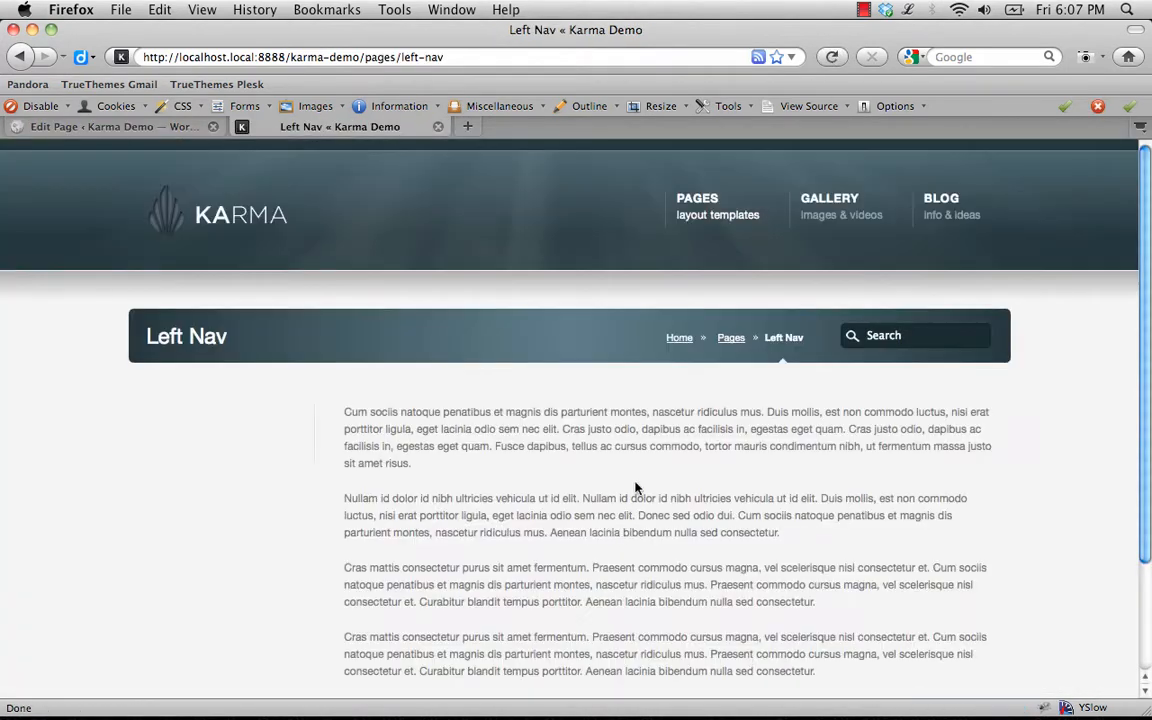
Turn off hiding of the sub navigation, saving the update and reloading the live Left Nav page
click(168, 119)
scroll(562, 488, down, 3)
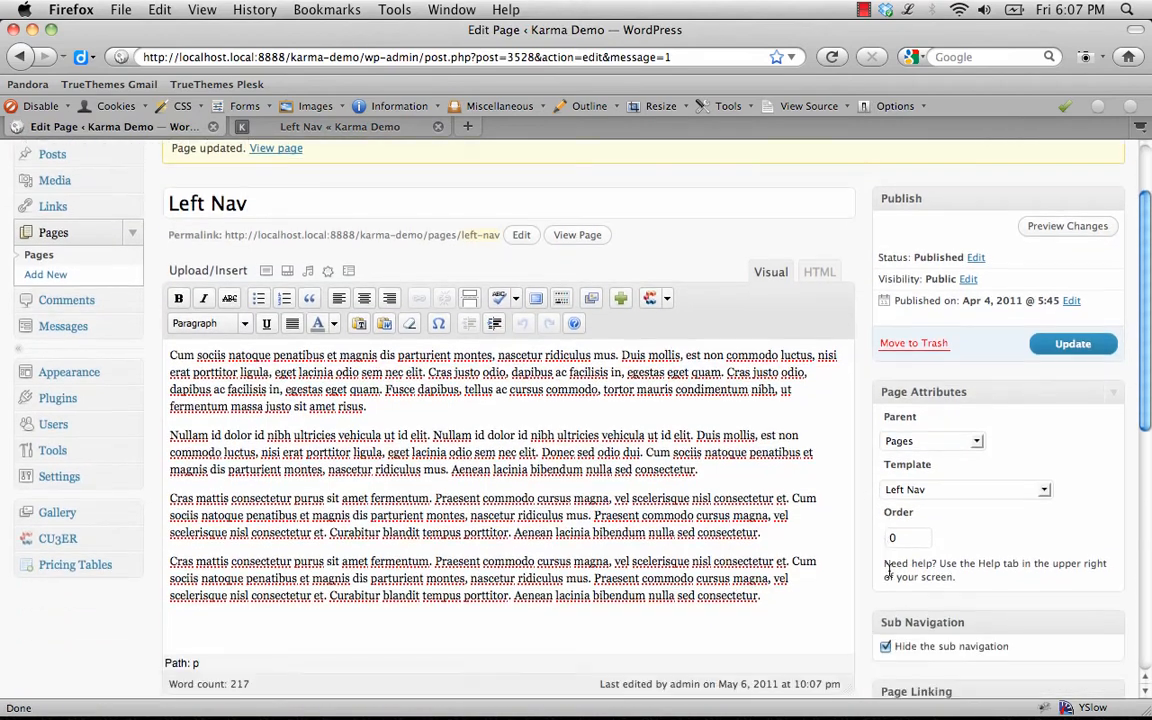
click(1071, 345)
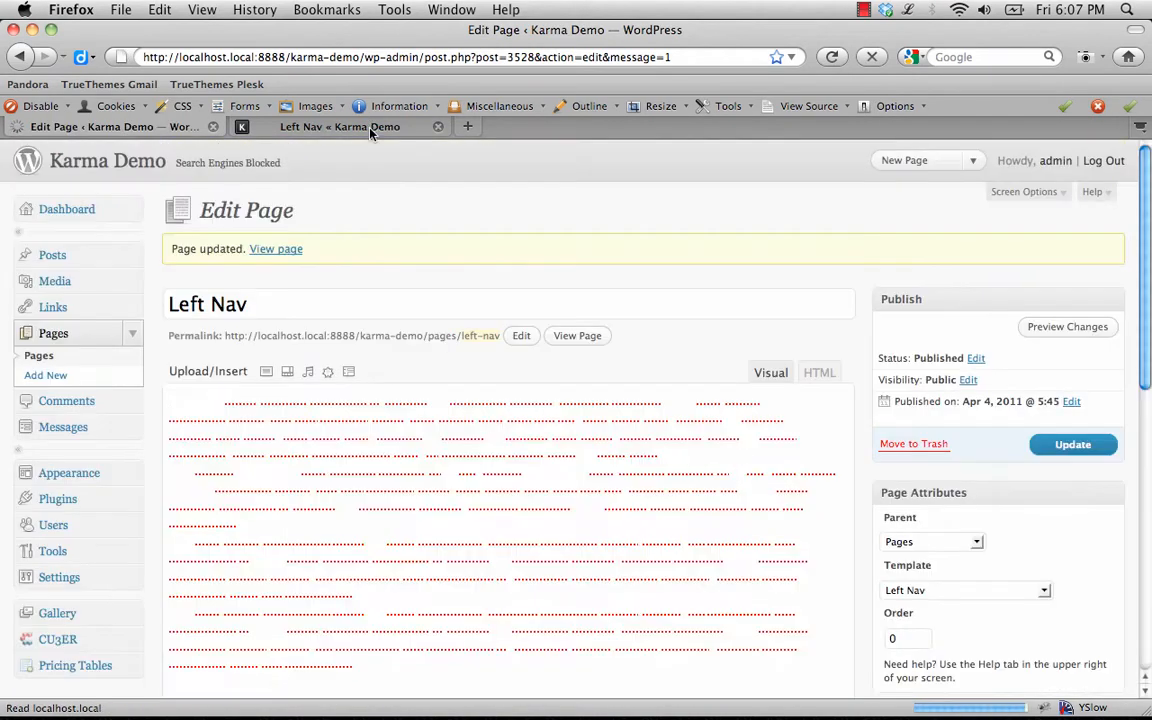
click(360, 126)
click(819, 59)
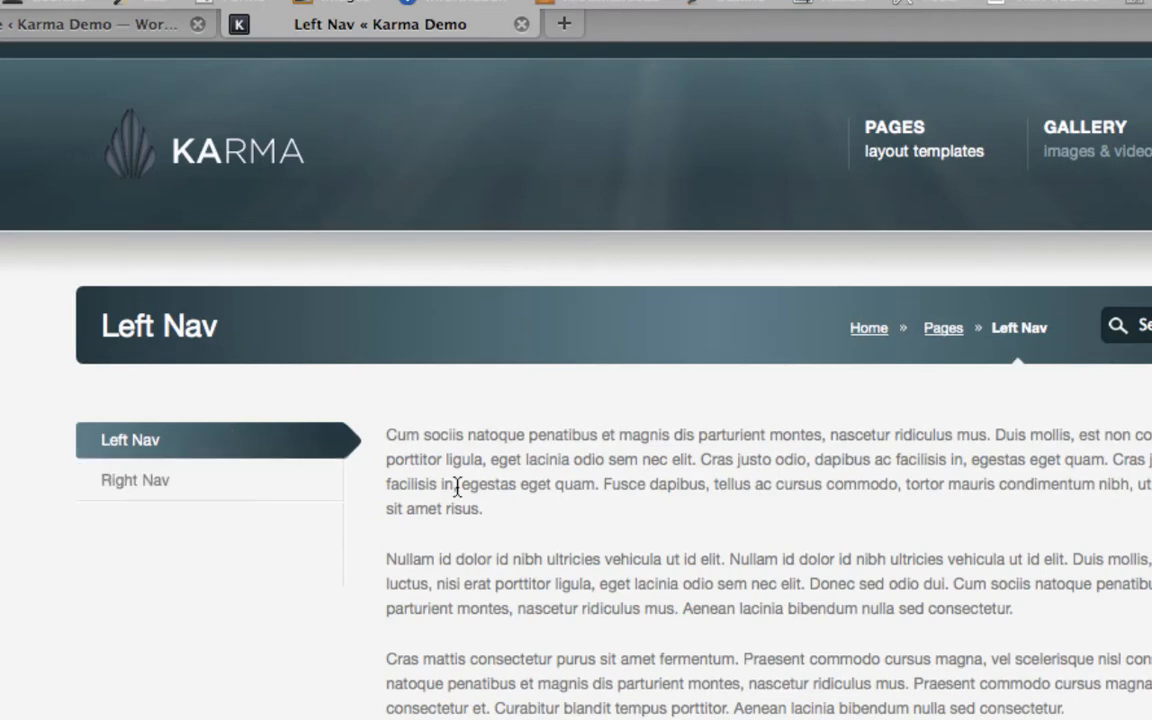
mouse_move(910, 147)
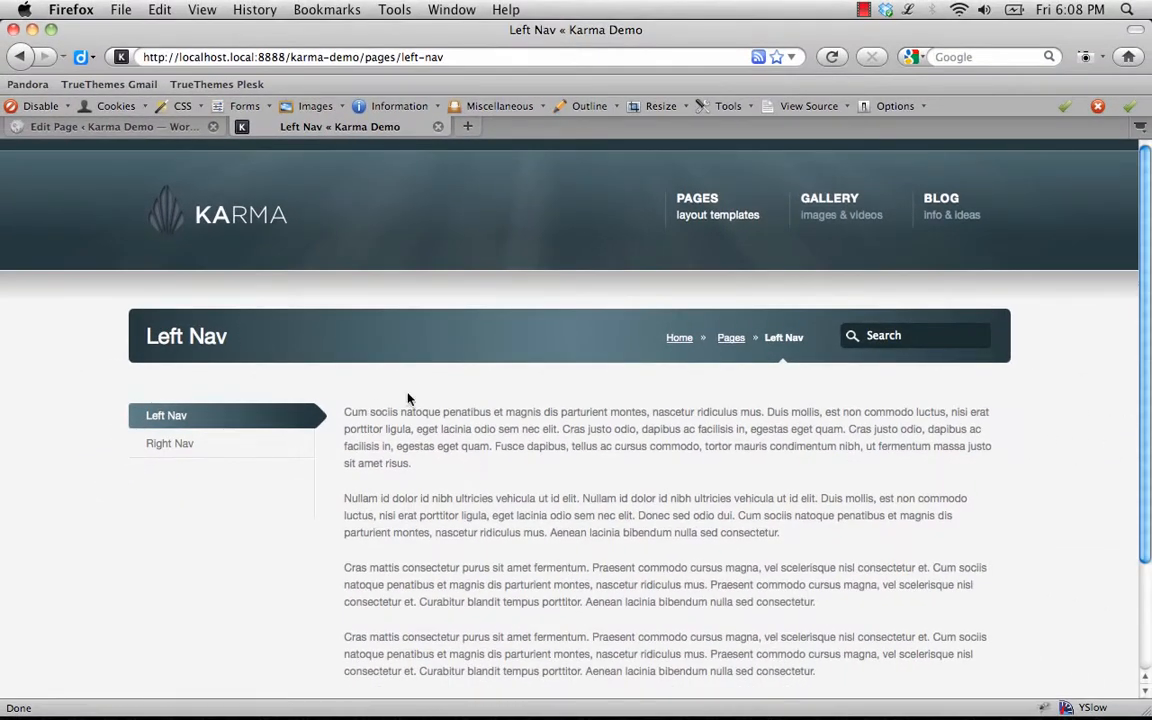
Update the page in the editor with the Left Nav template selected and the sub navigation hidden
click(143, 125)
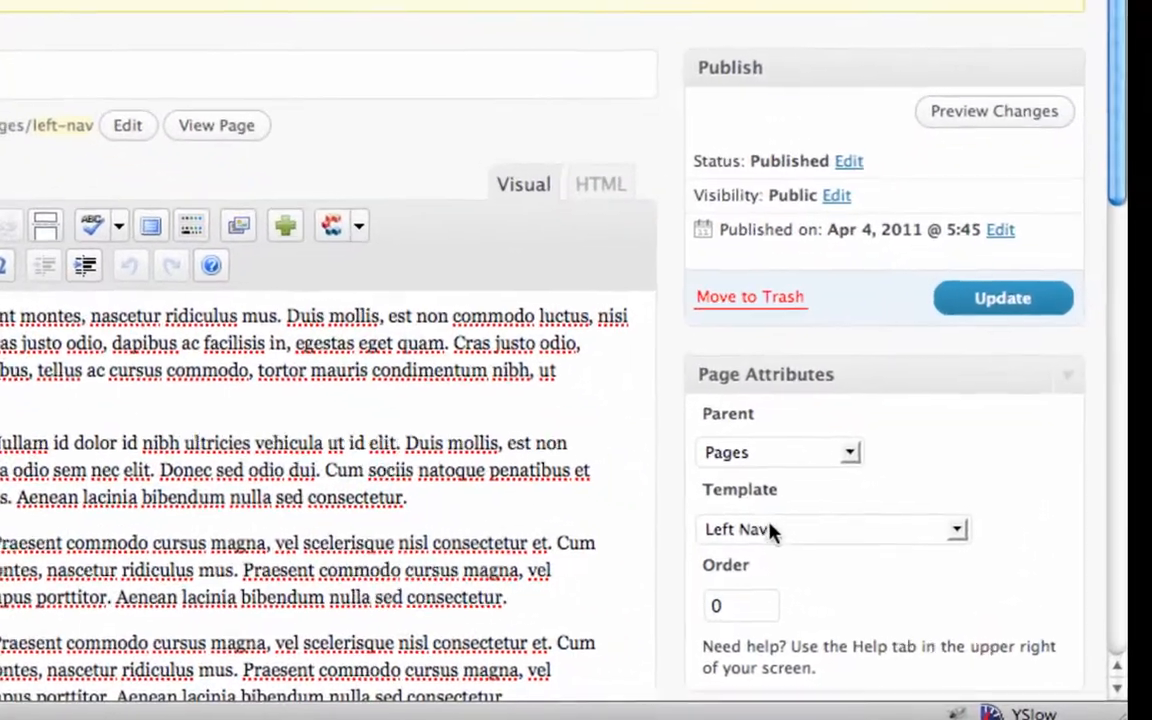
click(920, 590)
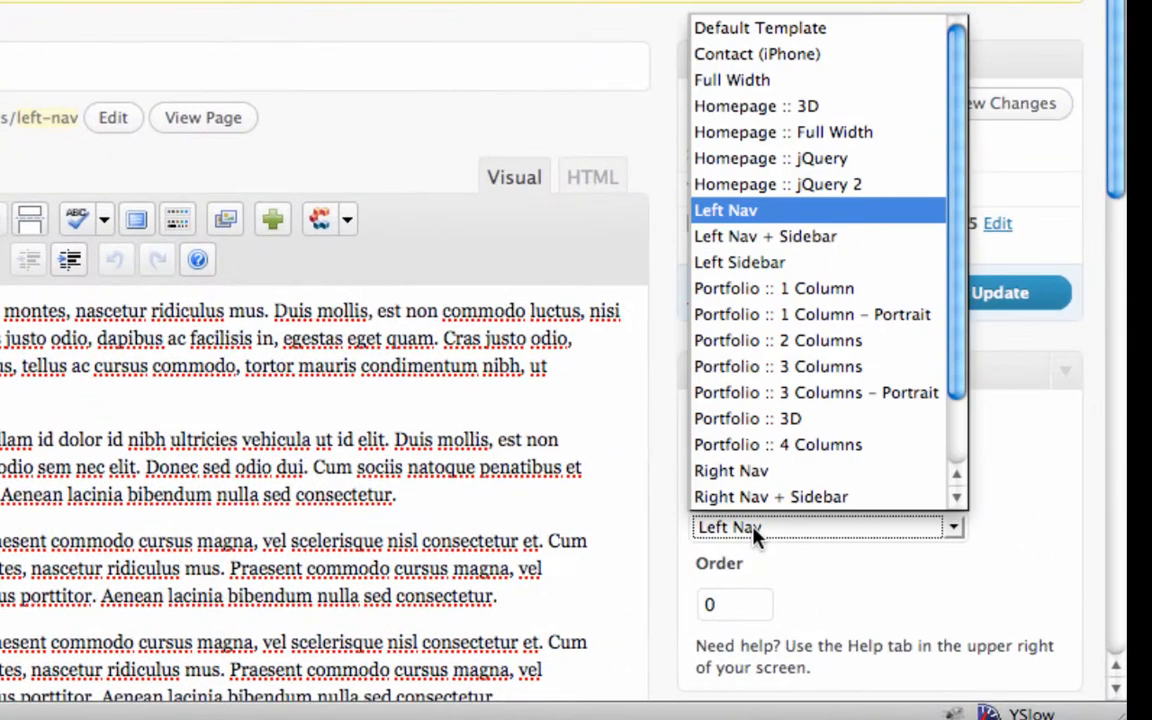
click(748, 212)
scroll(689, 267, down, 5)
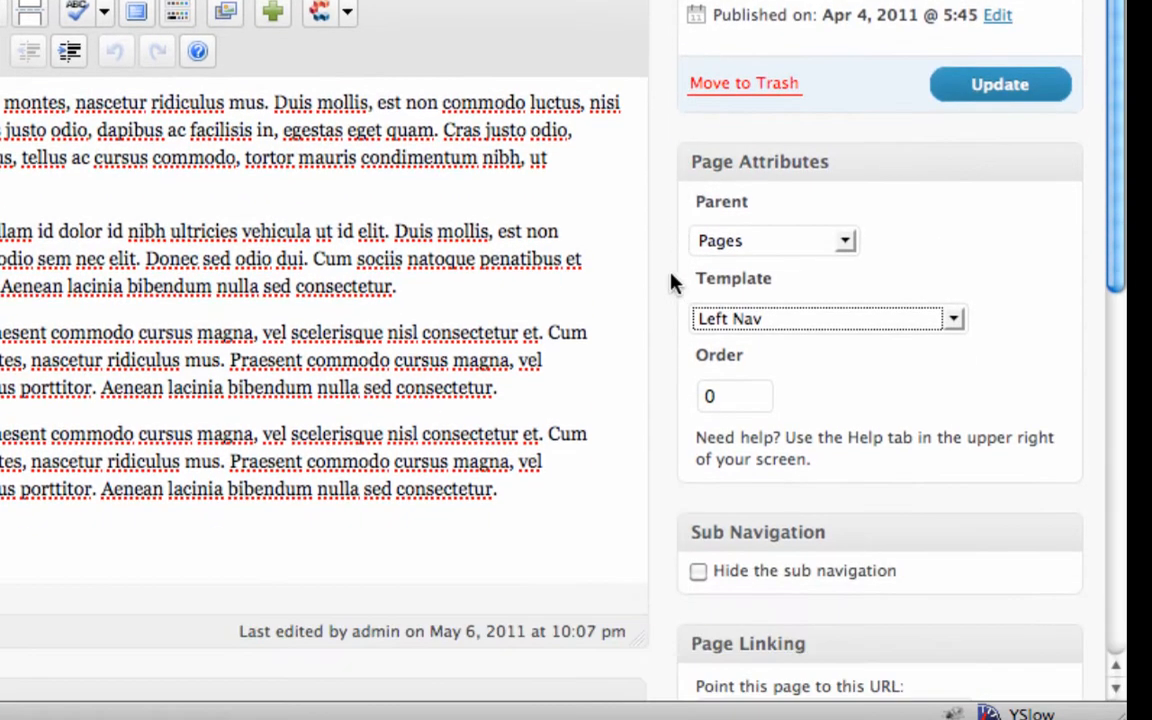
scroll(660, 320, down, 2)
click(698, 525)
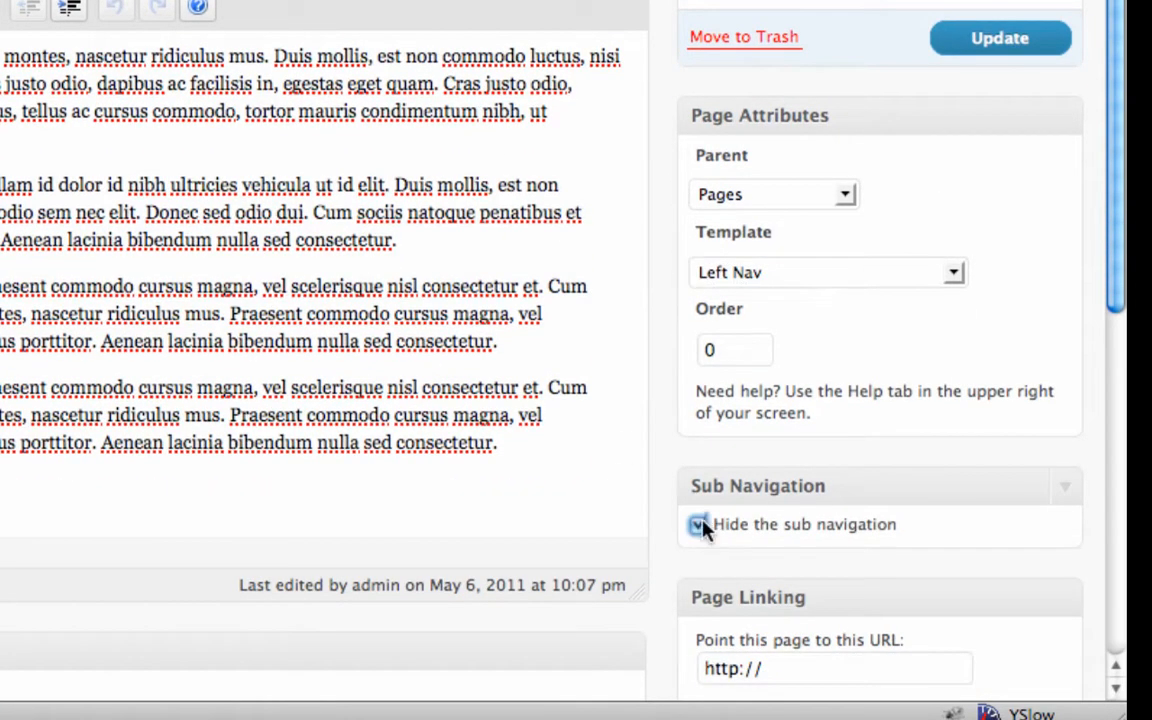
click(988, 38)
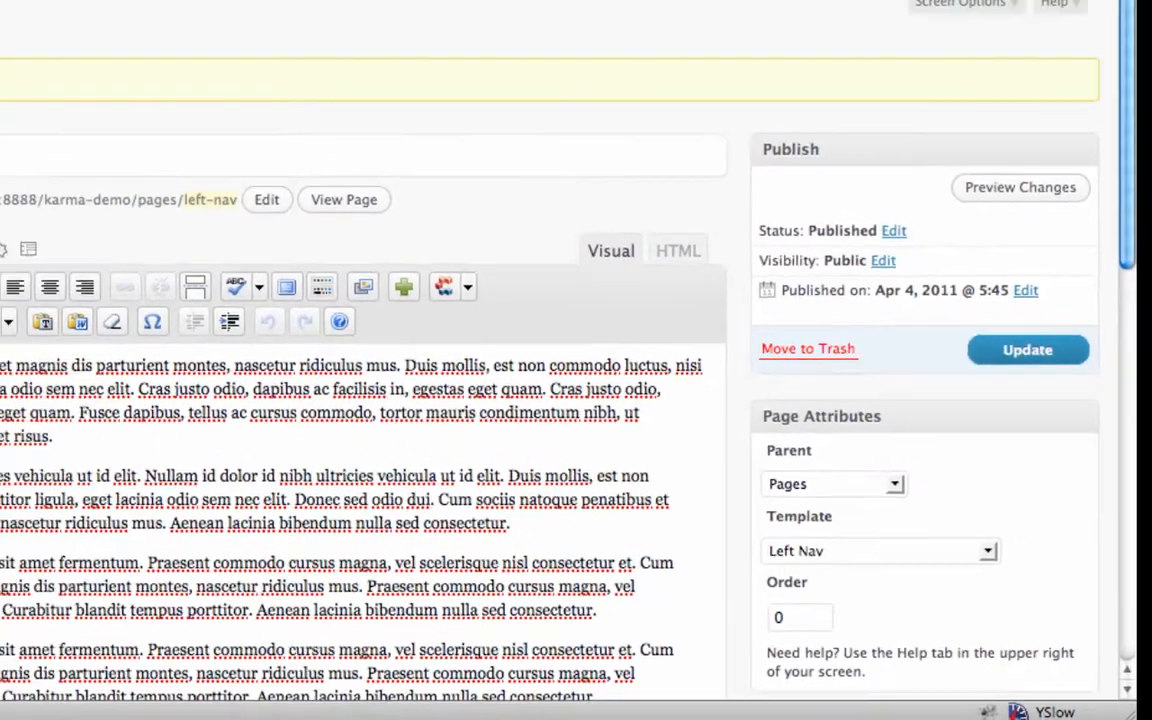
Reload the live Left Nav page and check its sub navigation area, comparing it with the page editor
click(395, 124)
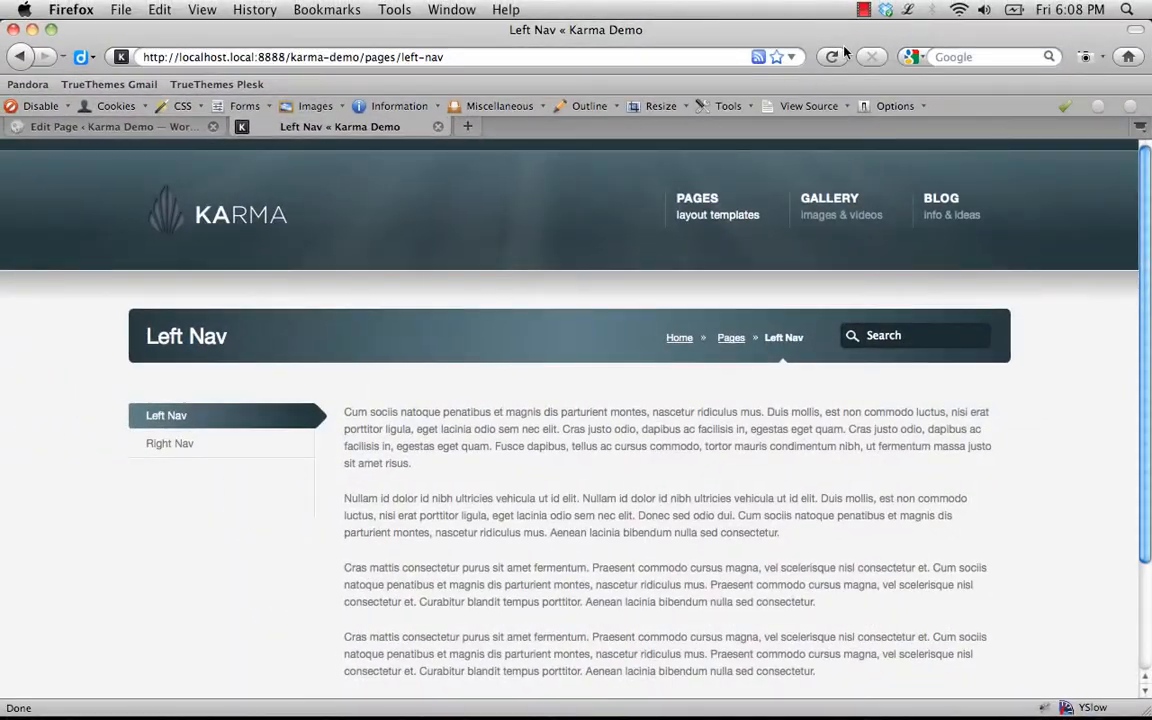
click(830, 54)
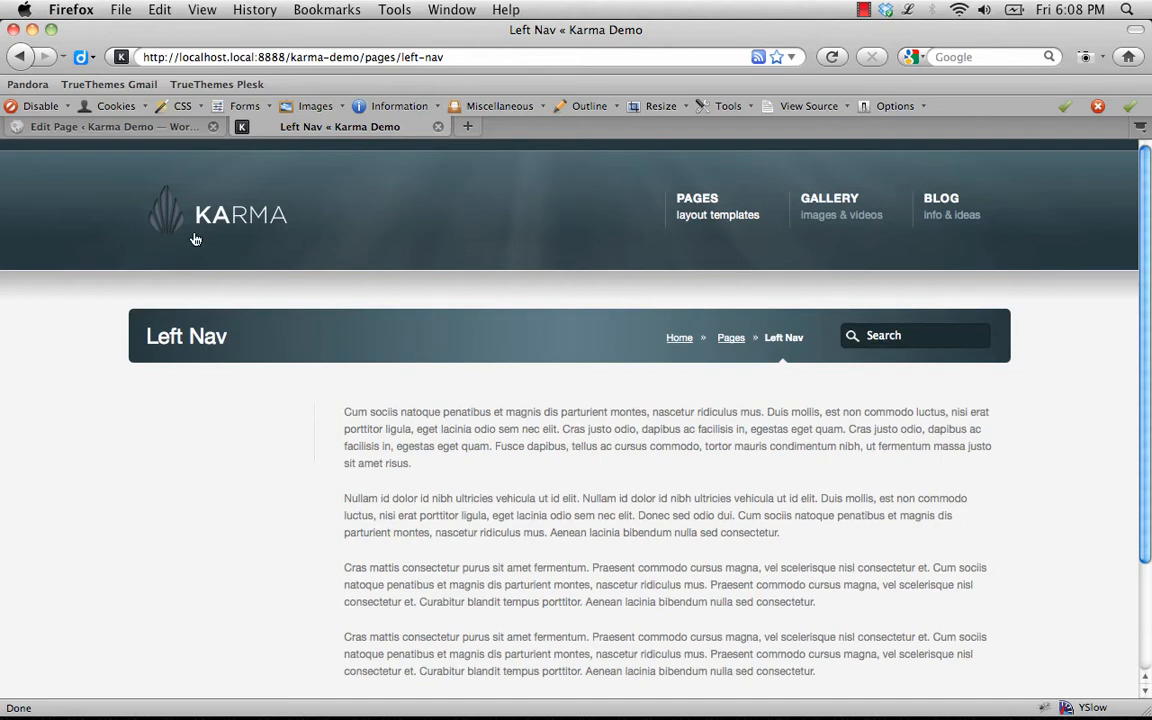
click(147, 127)
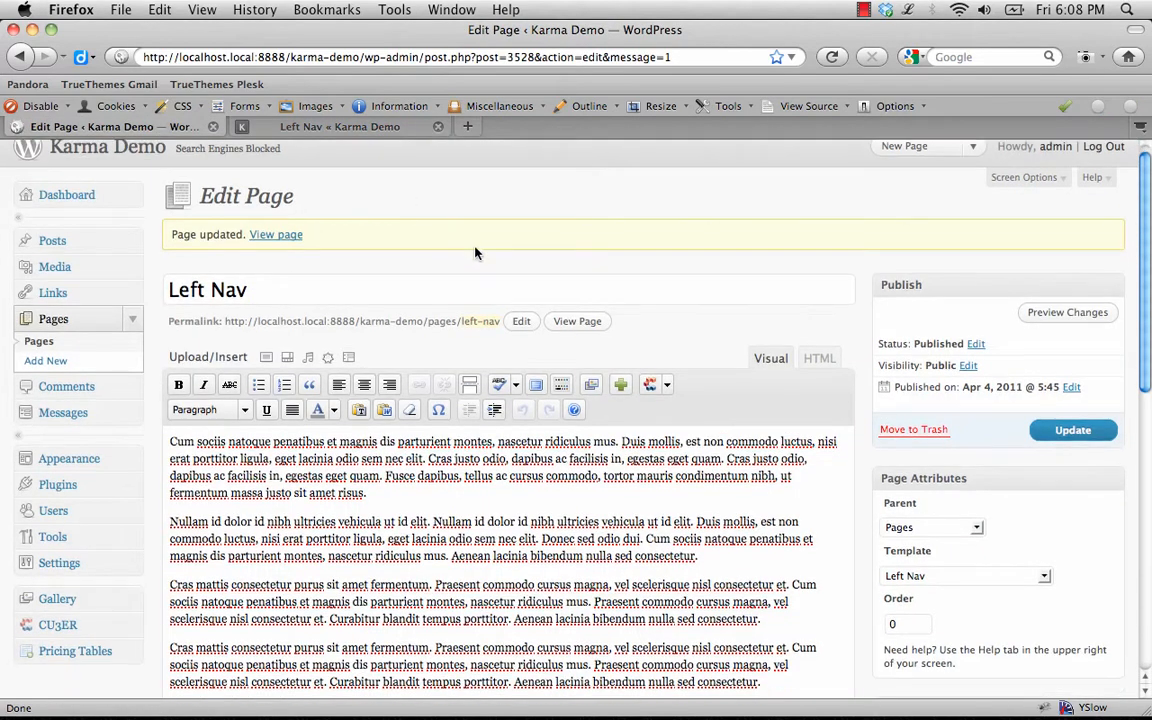
scroll(450, 240, down, 1)
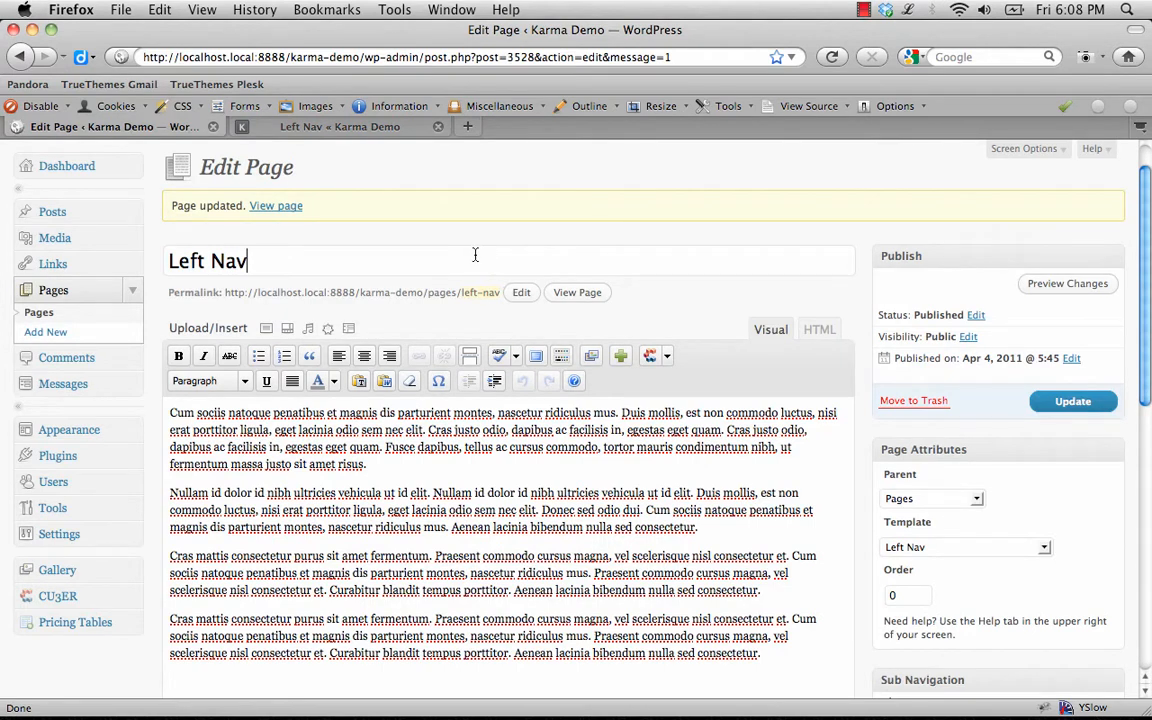
click(340, 122)
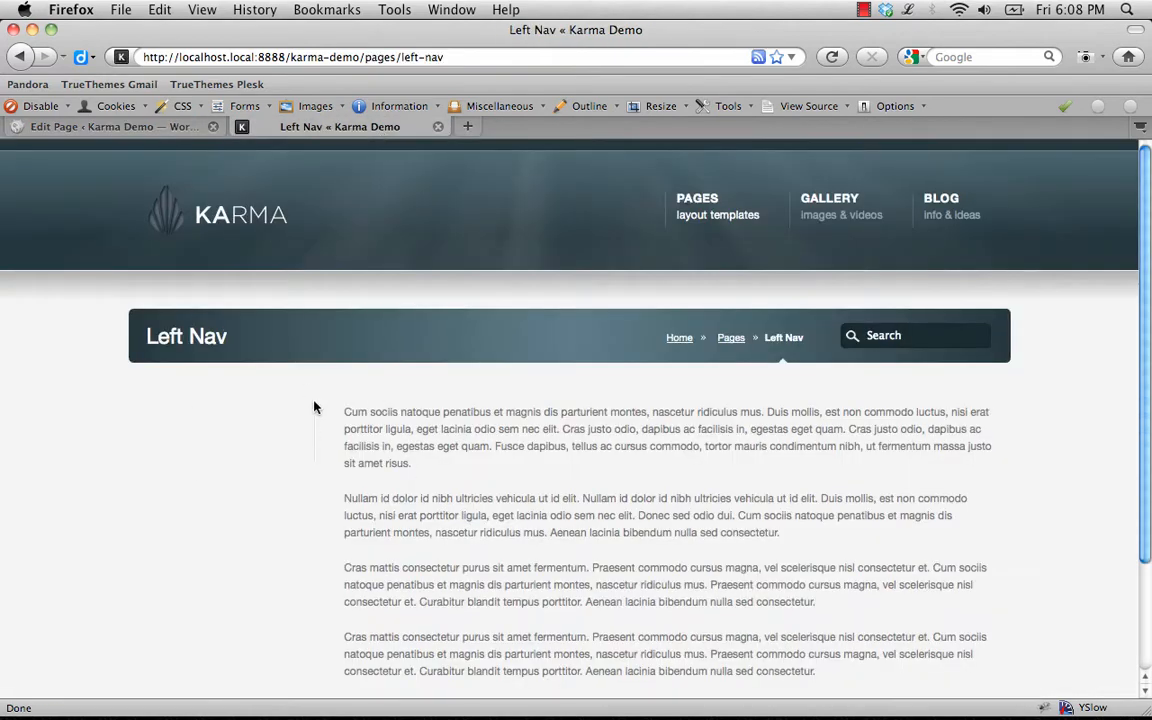
Add a new custom sidebar named Test in the WordPress admin's appearance settings
click(118, 125)
scroll(518, 480, down, 5)
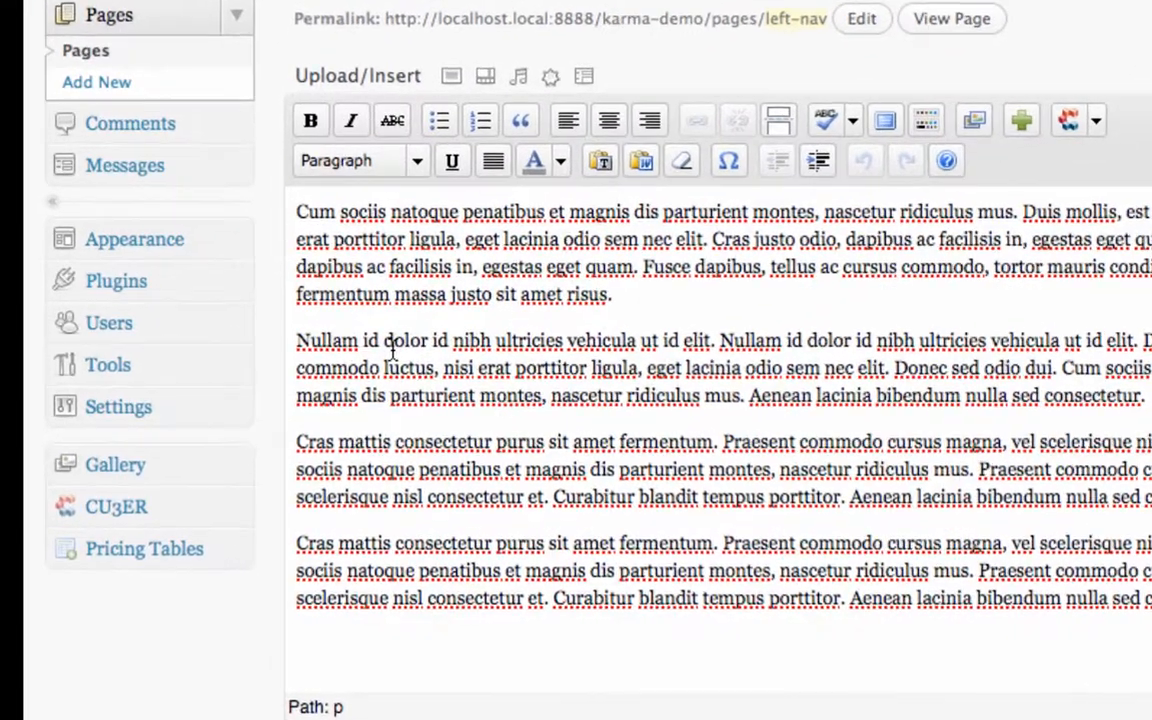
click(237, 243)
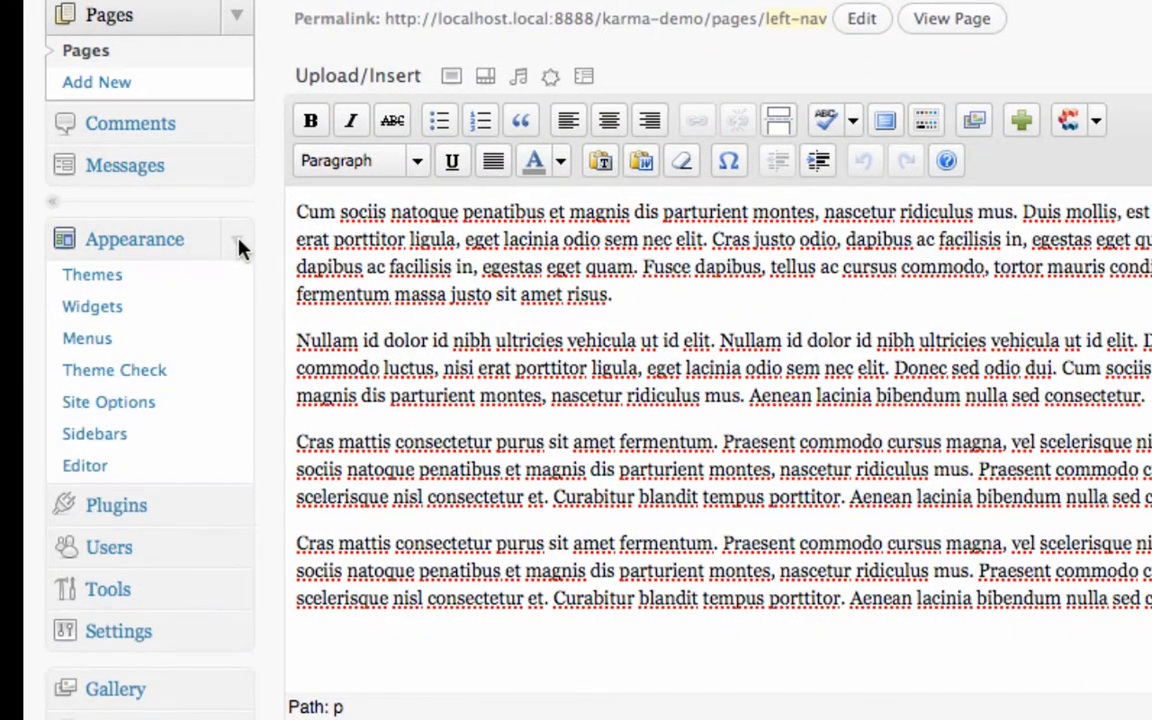
click(92, 436)
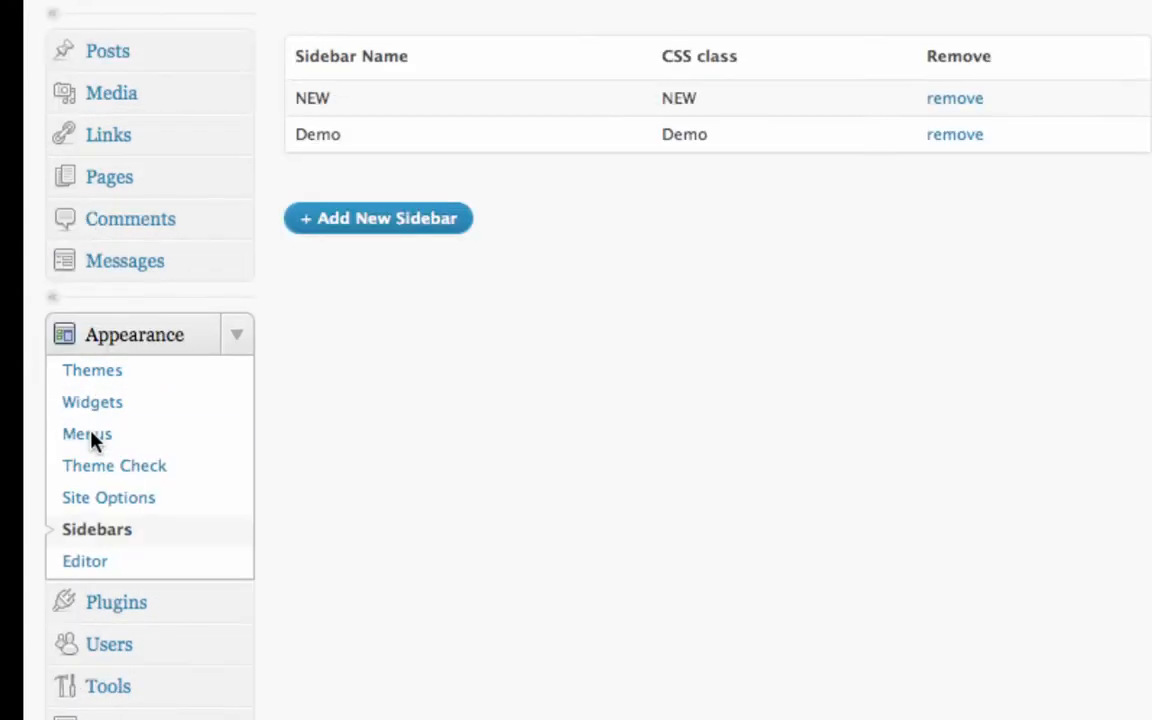
click(410, 220)
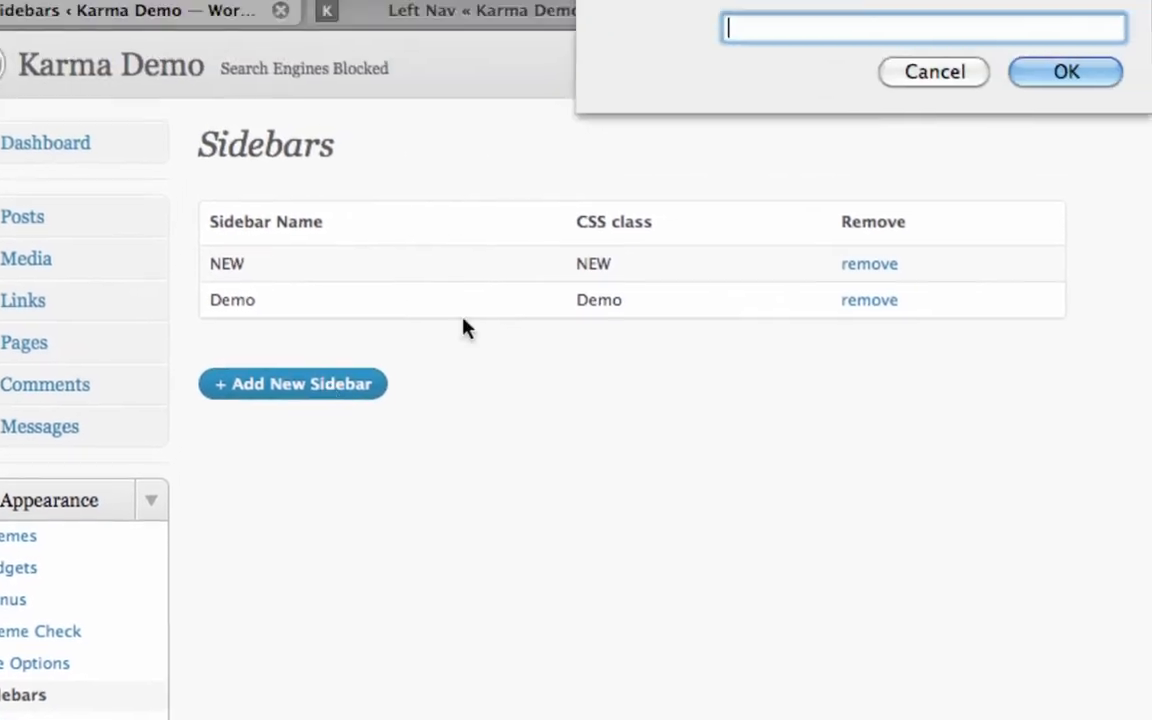
text(Test)
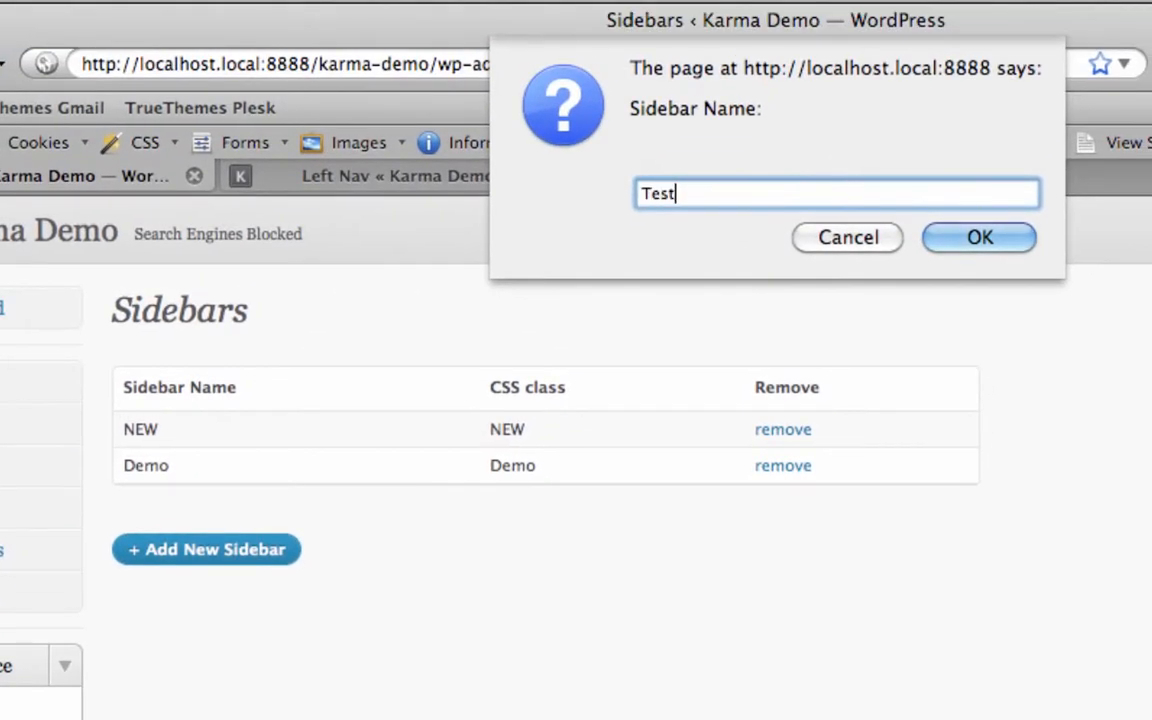
click(1022, 244)
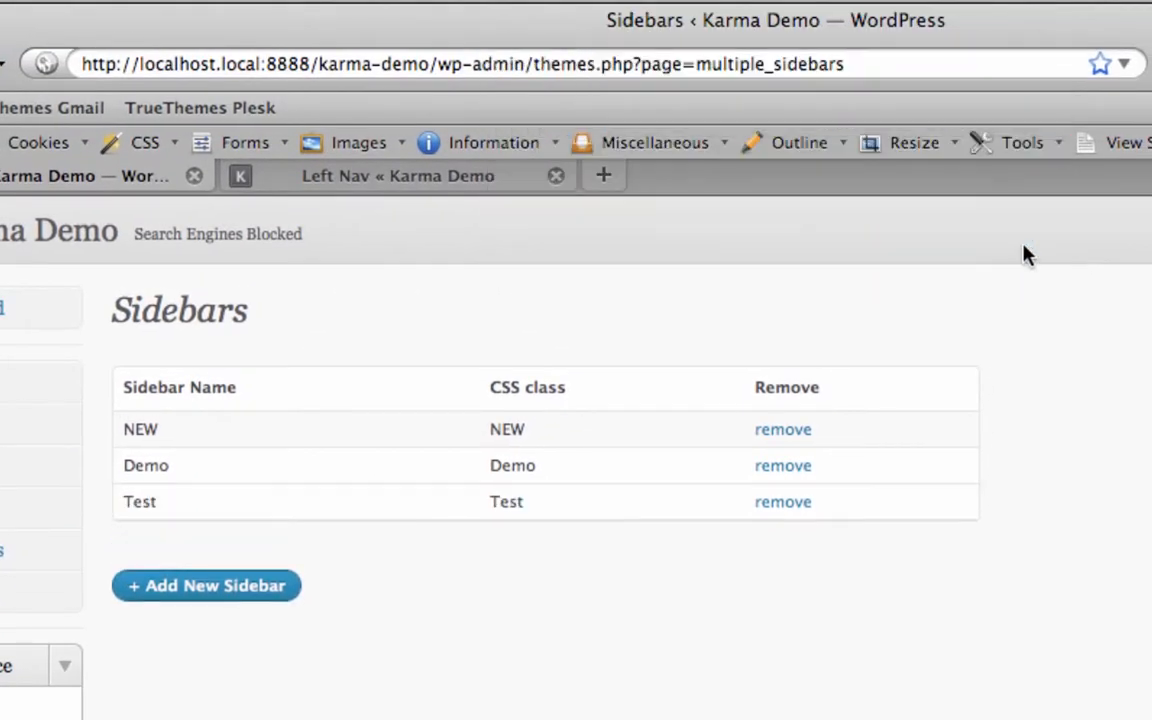
Create a new custom navigation menu named Test
scroll(398, 716, down, 1)
scroll(398, 716, down, 1)
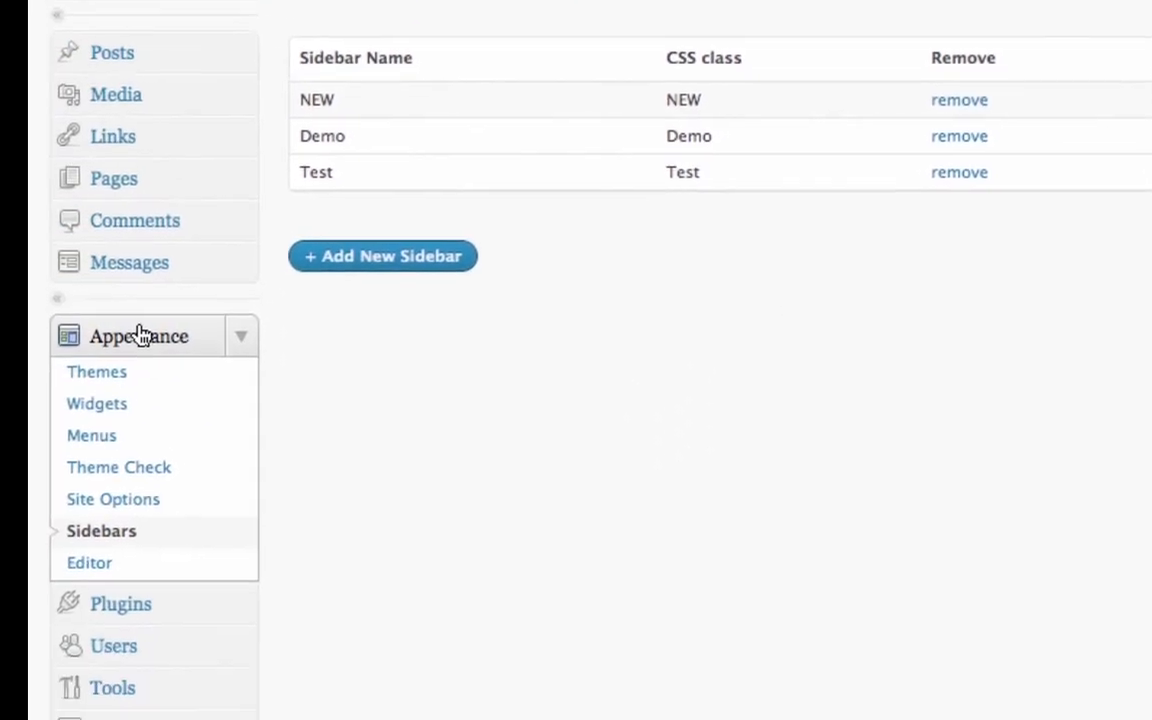
click(118, 437)
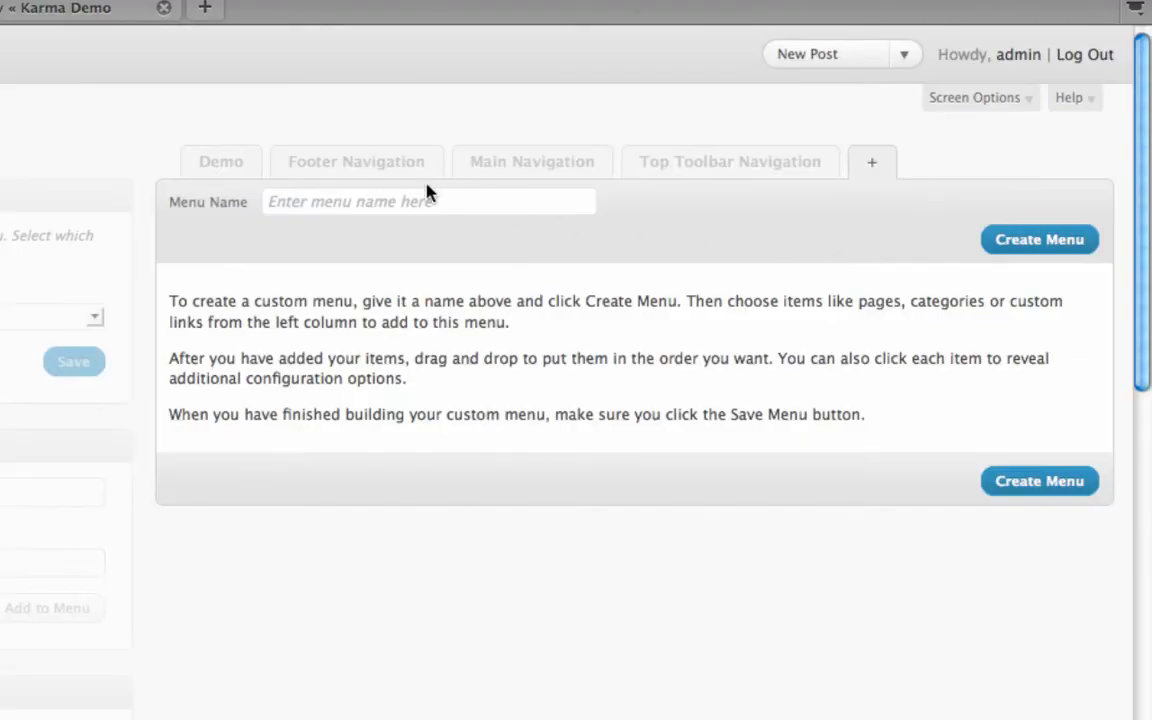
click(428, 202)
text(Test)
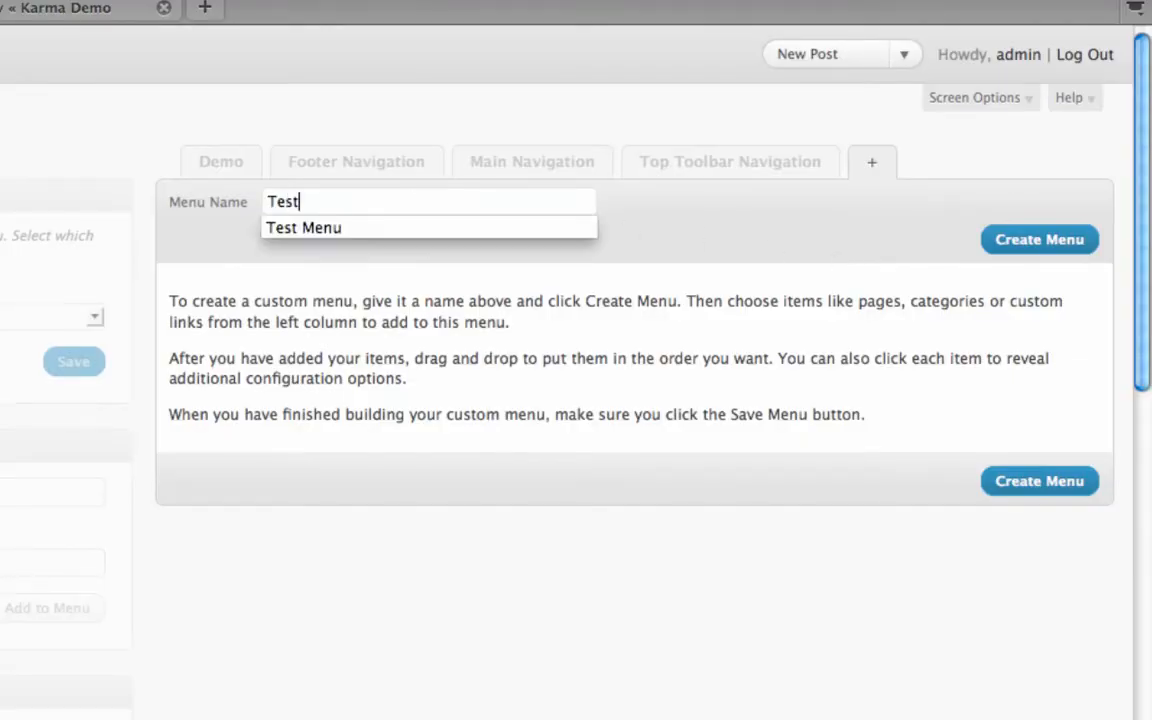
click(1040, 247)
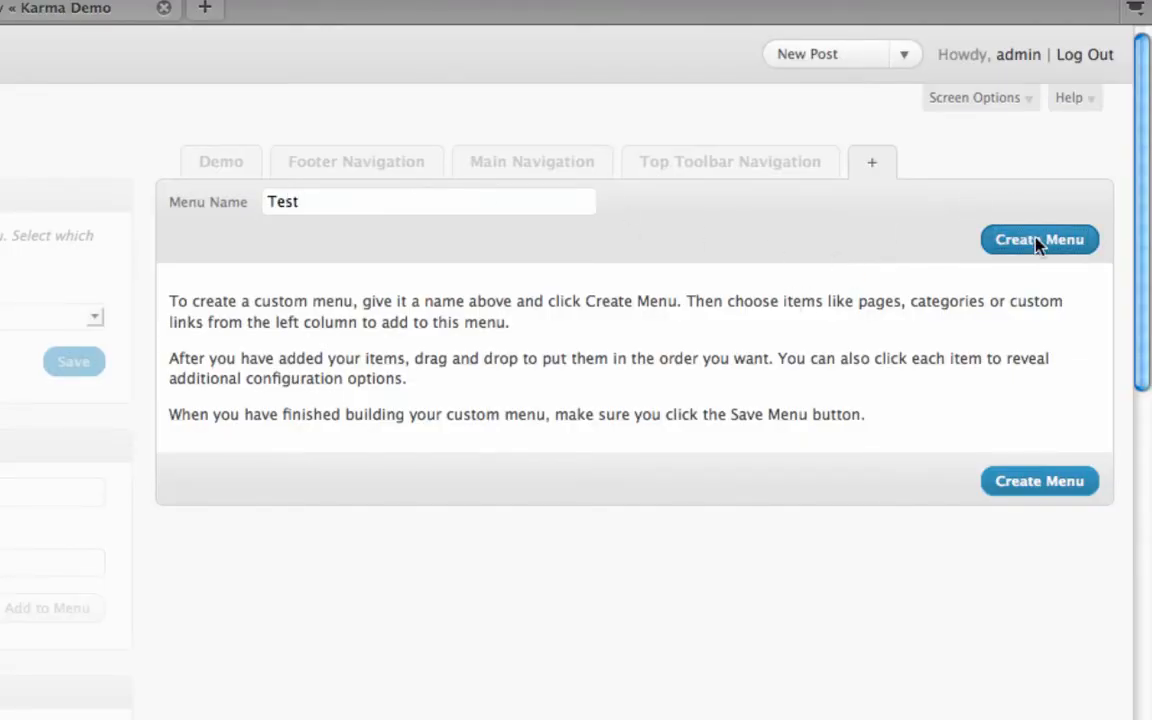
Add the pages Demo Page, gallery2 and Blog to the Test menu and save the menu
scroll(736, 339, down, 3)
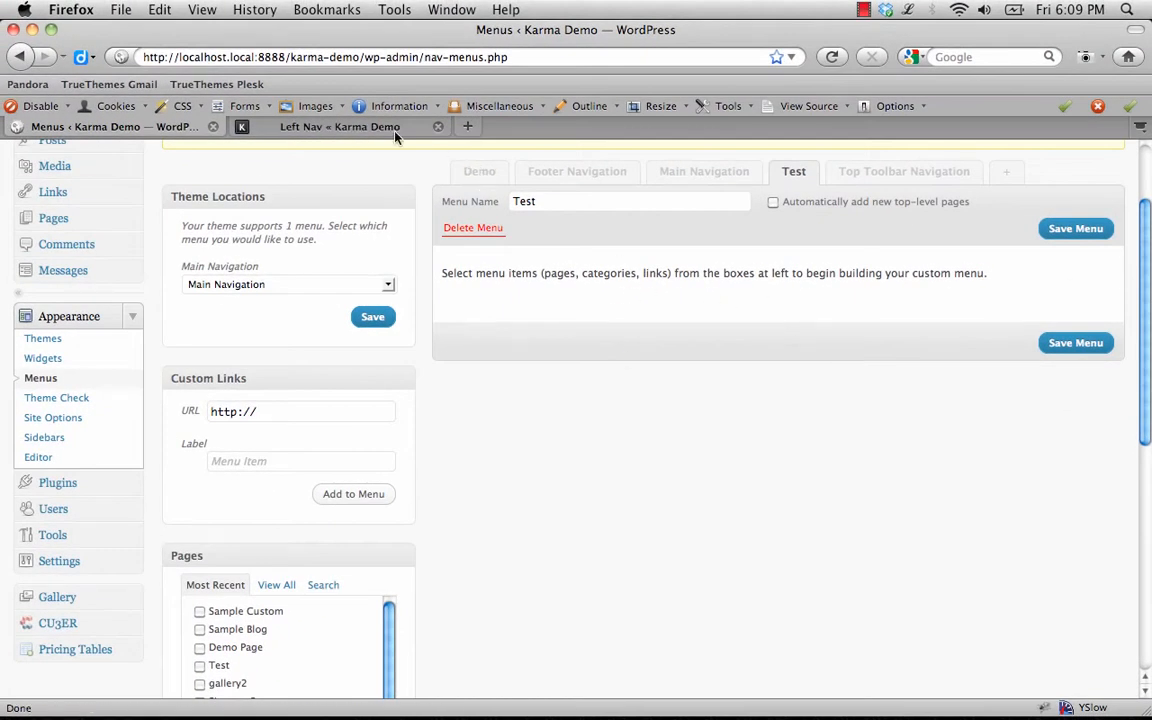
click(361, 132)
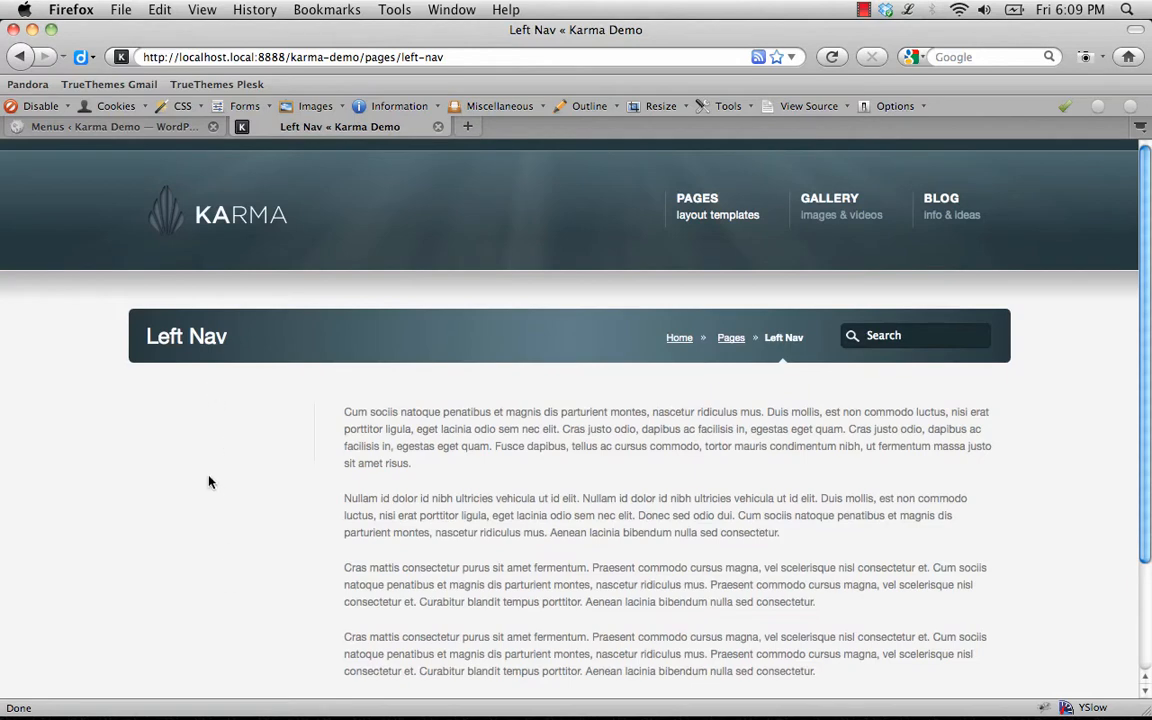
click(133, 127)
scroll(582, 399, down, 2)
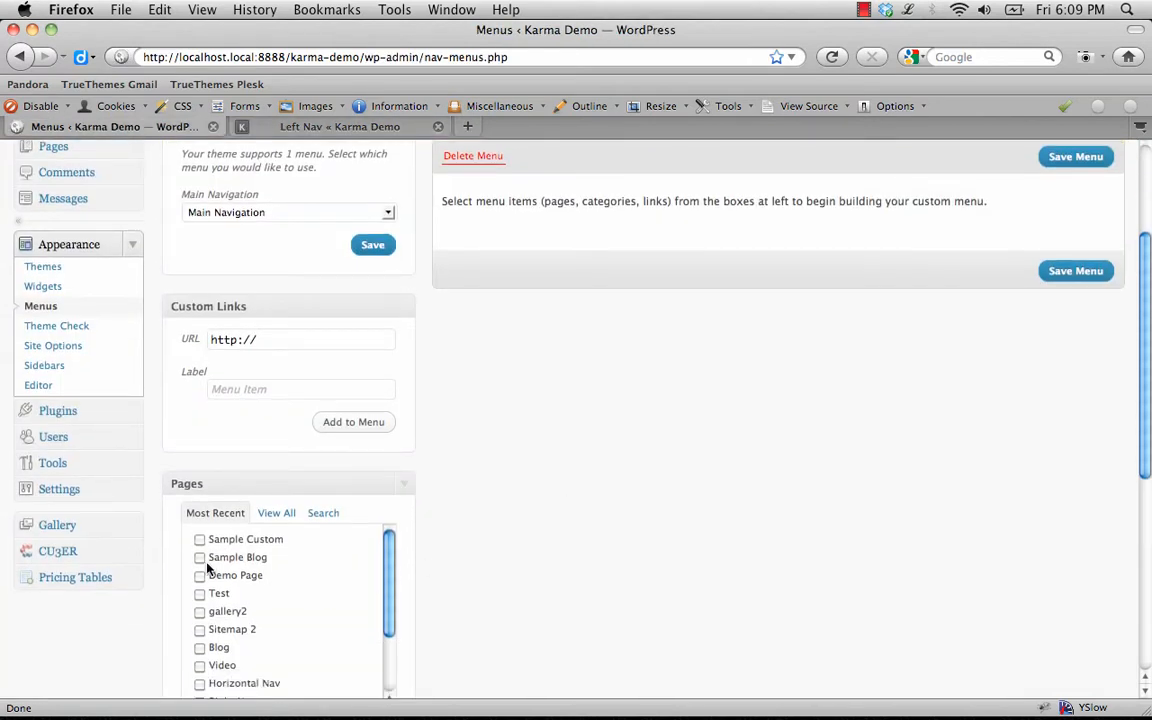
click(197, 568)
click(156, 611)
click(156, 654)
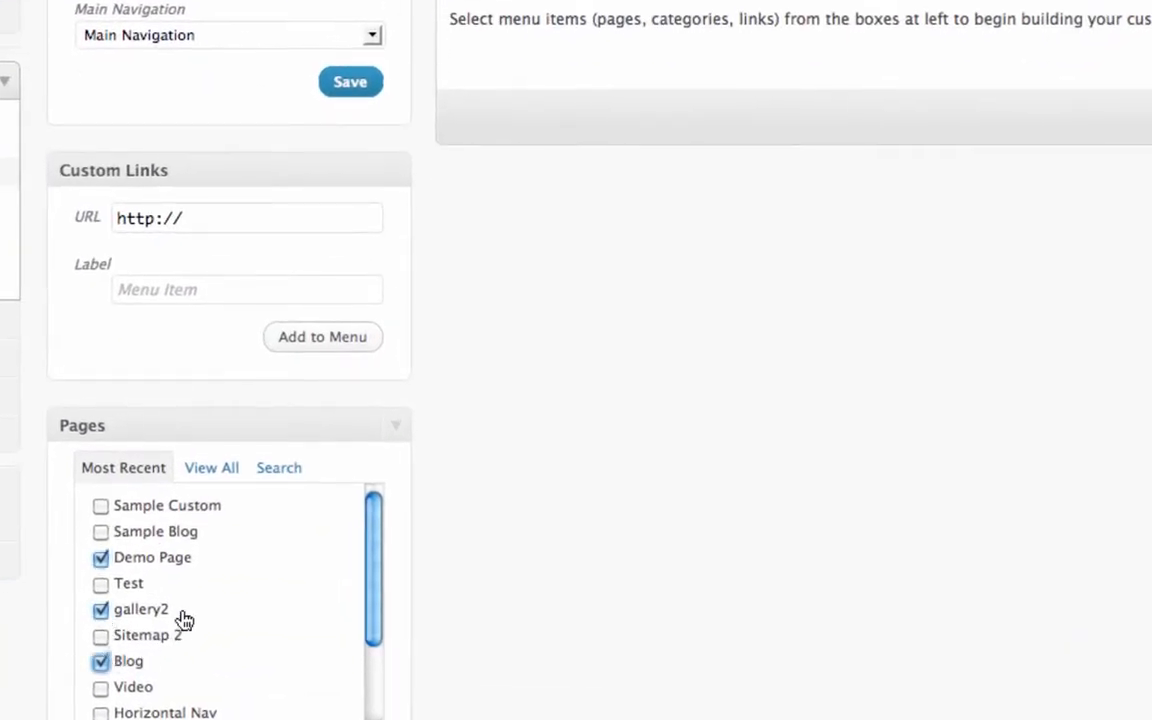
scroll(239, 681, down, 2)
scroll(363, 288, down, 2)
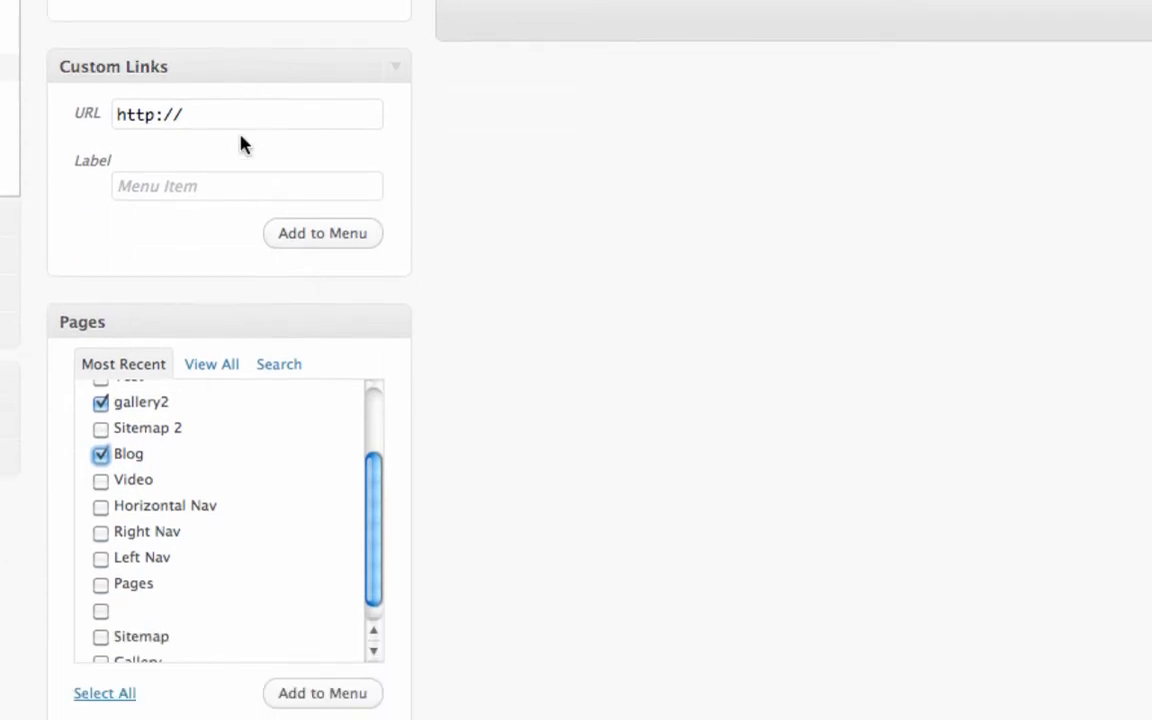
click(322, 693)
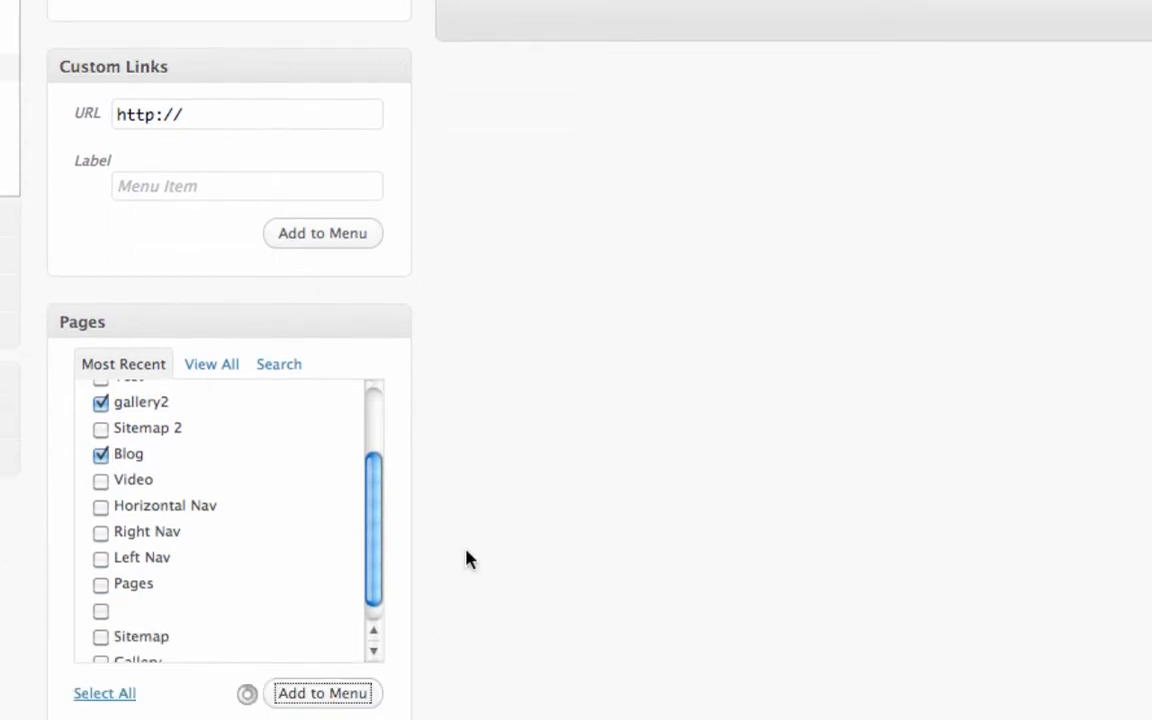
scroll(587, 514, up, 3)
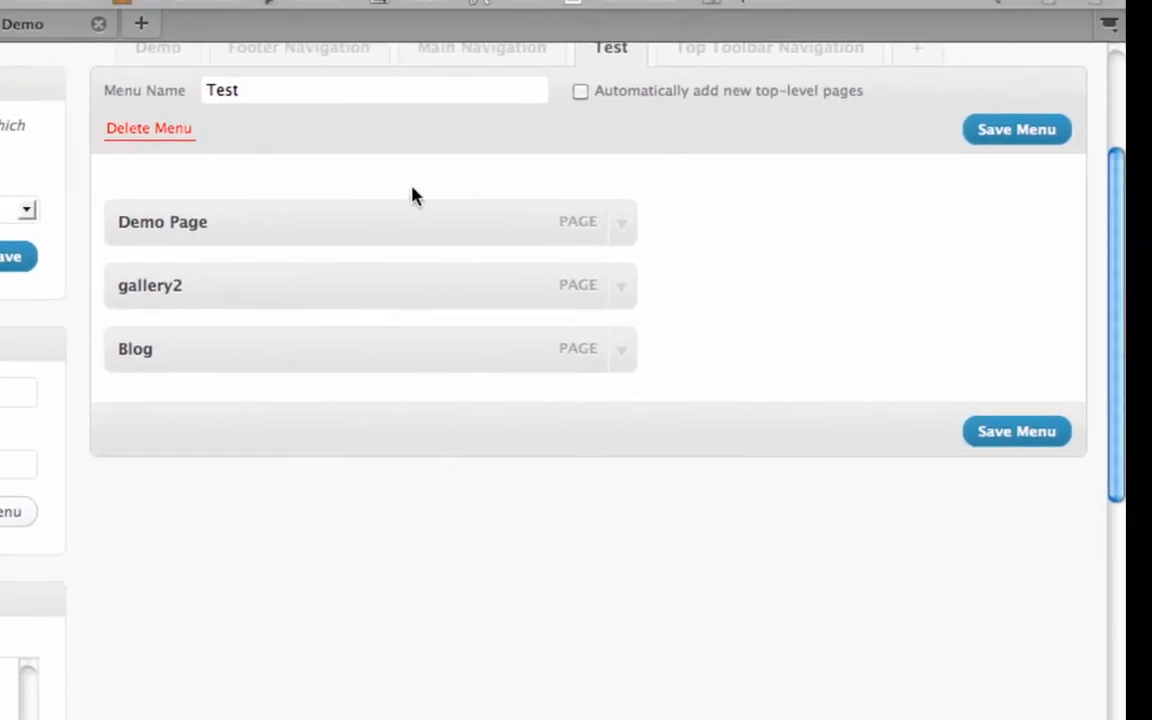
scroll(415, 195, up, 2)
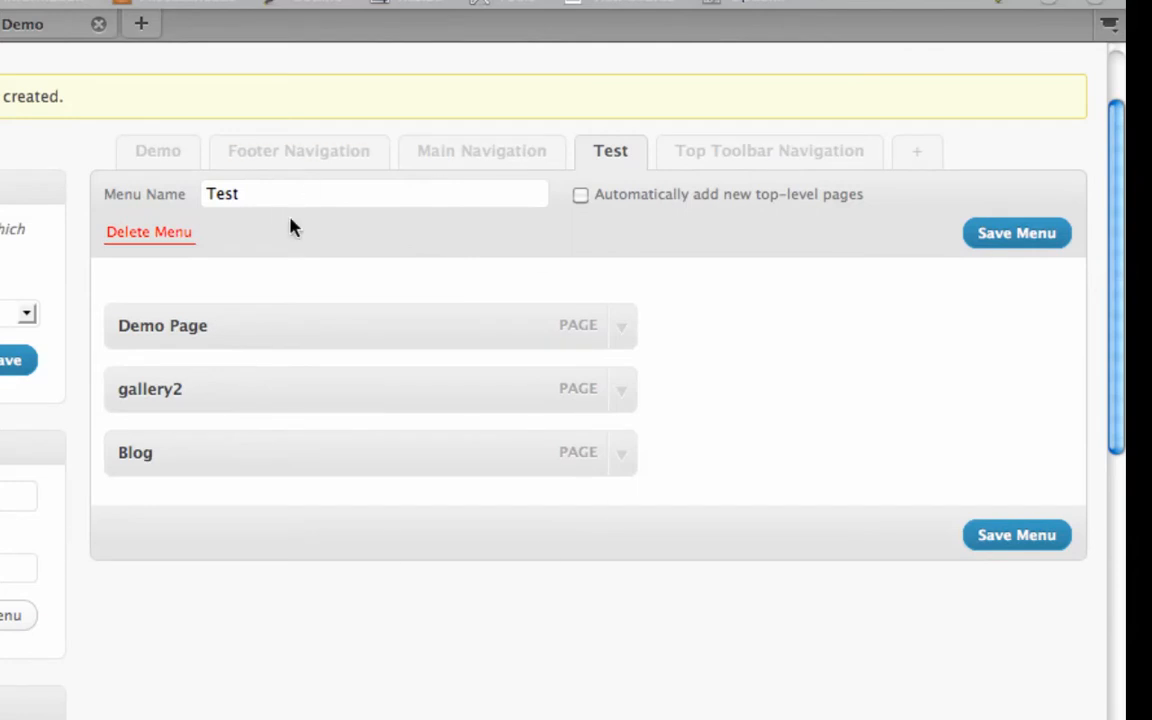
click(1013, 236)
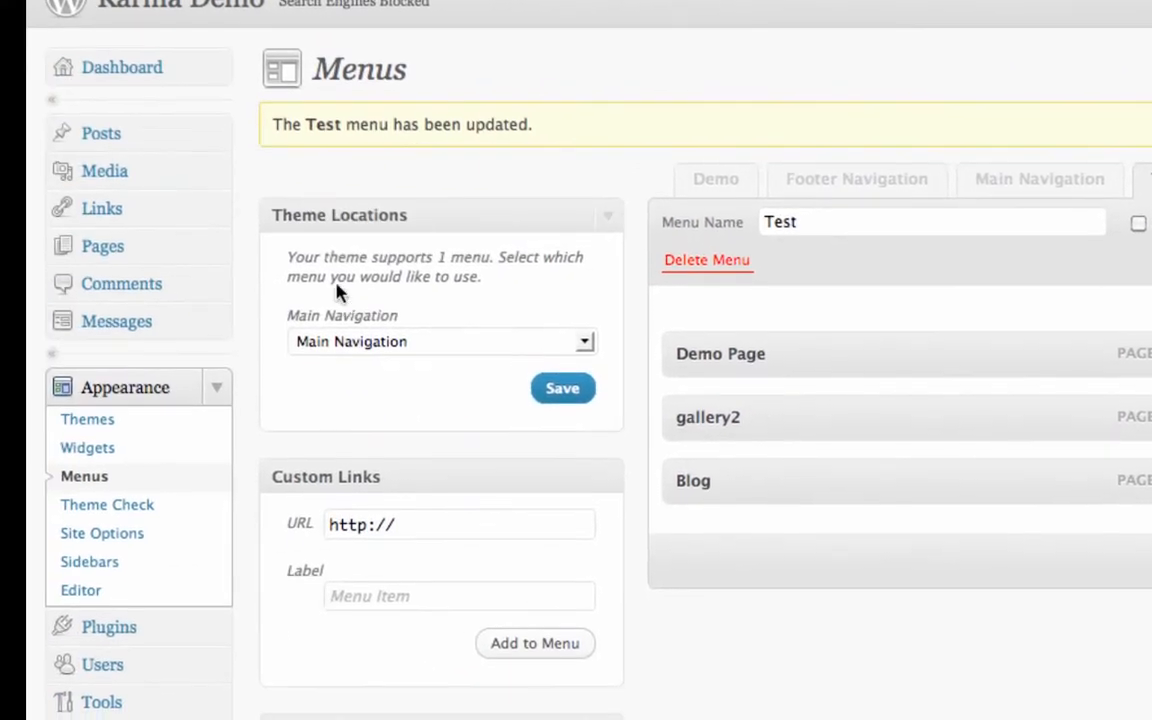
Place a Custom Menu widget in the Test sidebar on the Widgets page
click(105, 451)
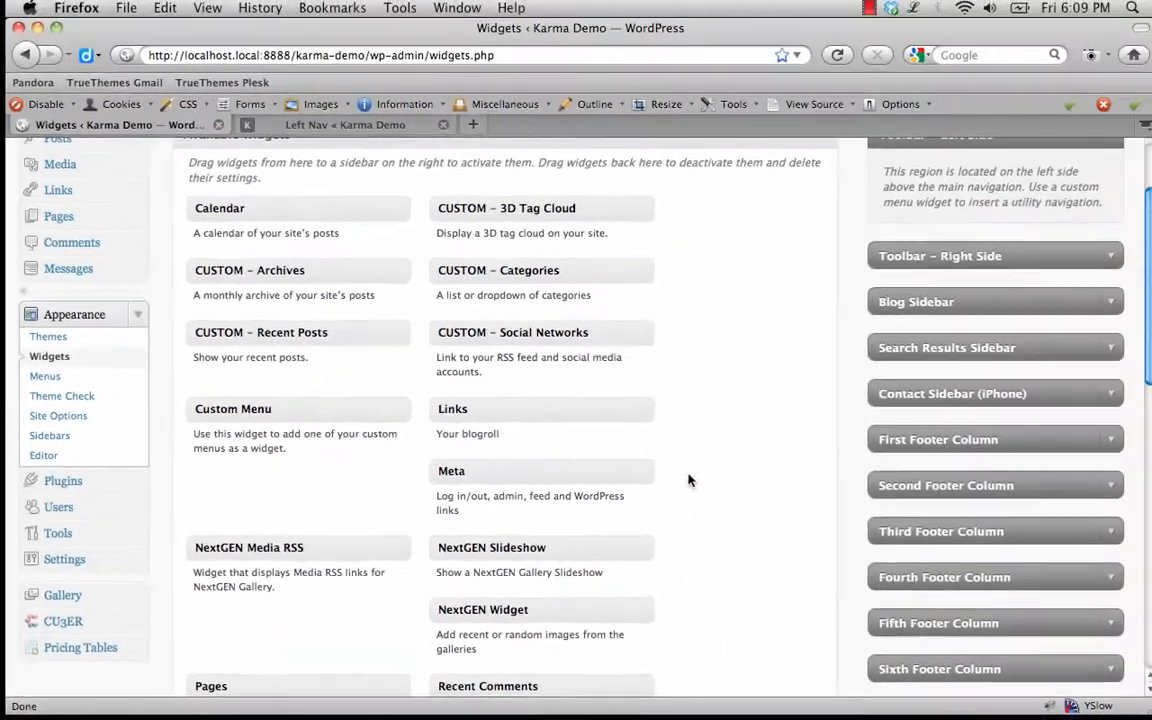
scroll(897, 467, down, 5)
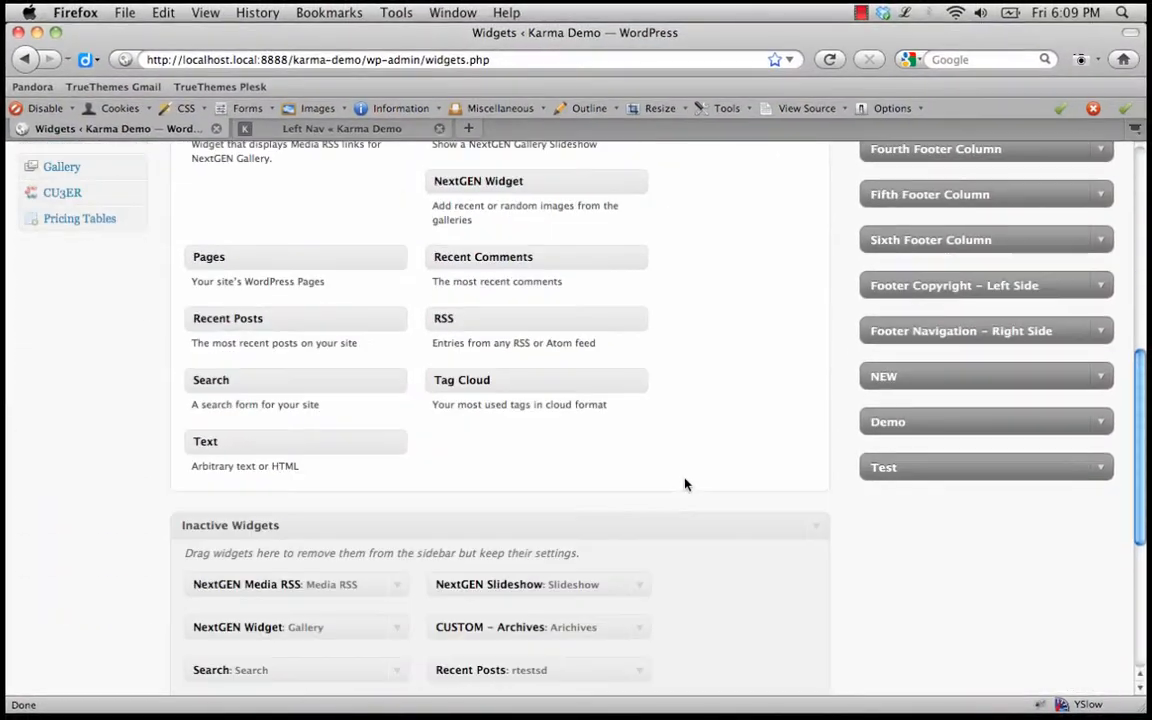
click(1094, 467)
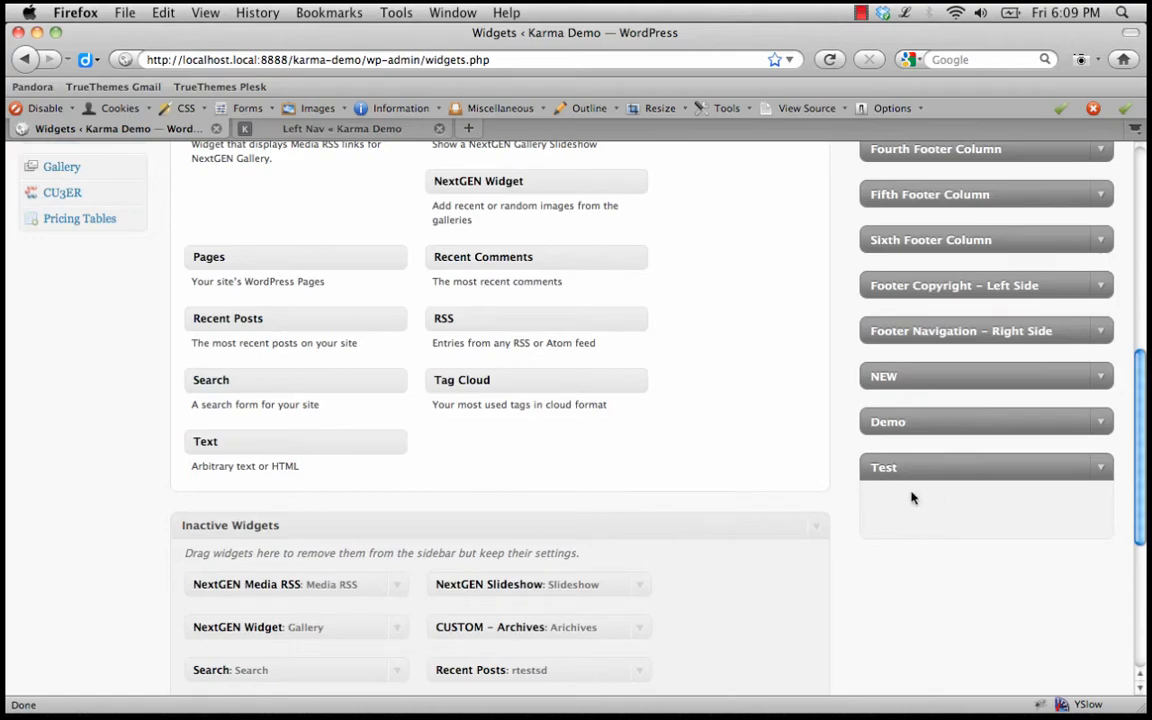
scroll(330, 395, up, 4)
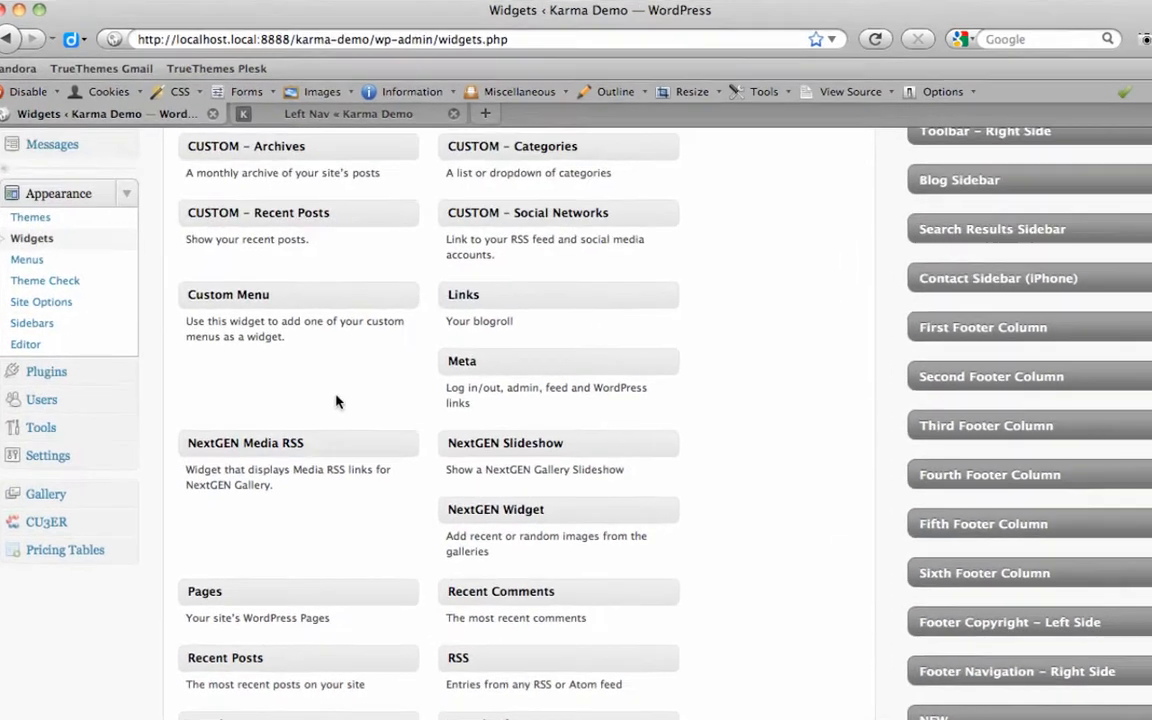
scroll(337, 400, up, 1)
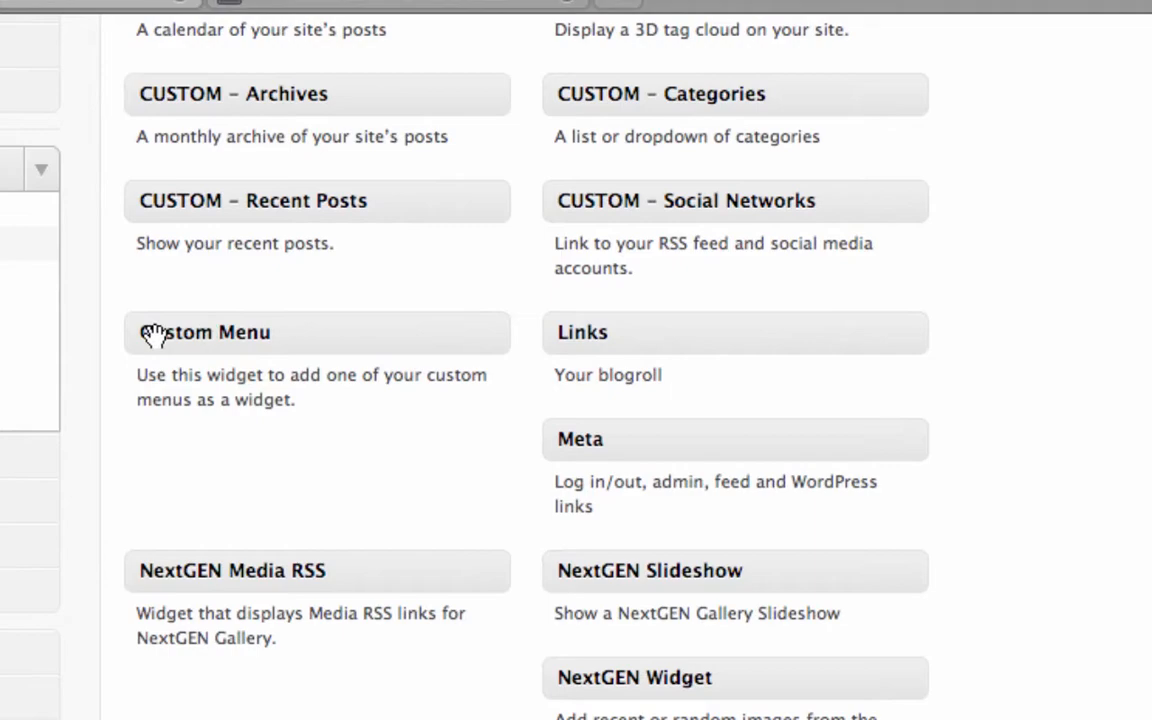
drag(296, 334, 1071, 670)
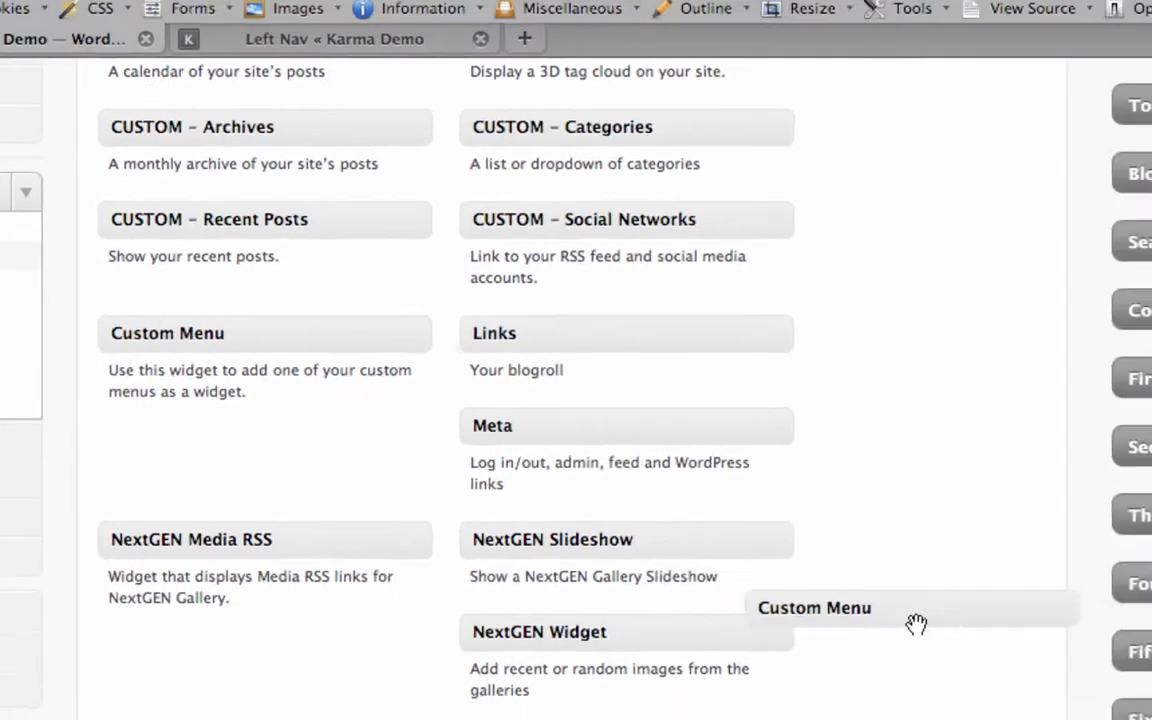
drag(916, 624, 1151, 607)
drag(910, 515, 910, 517)
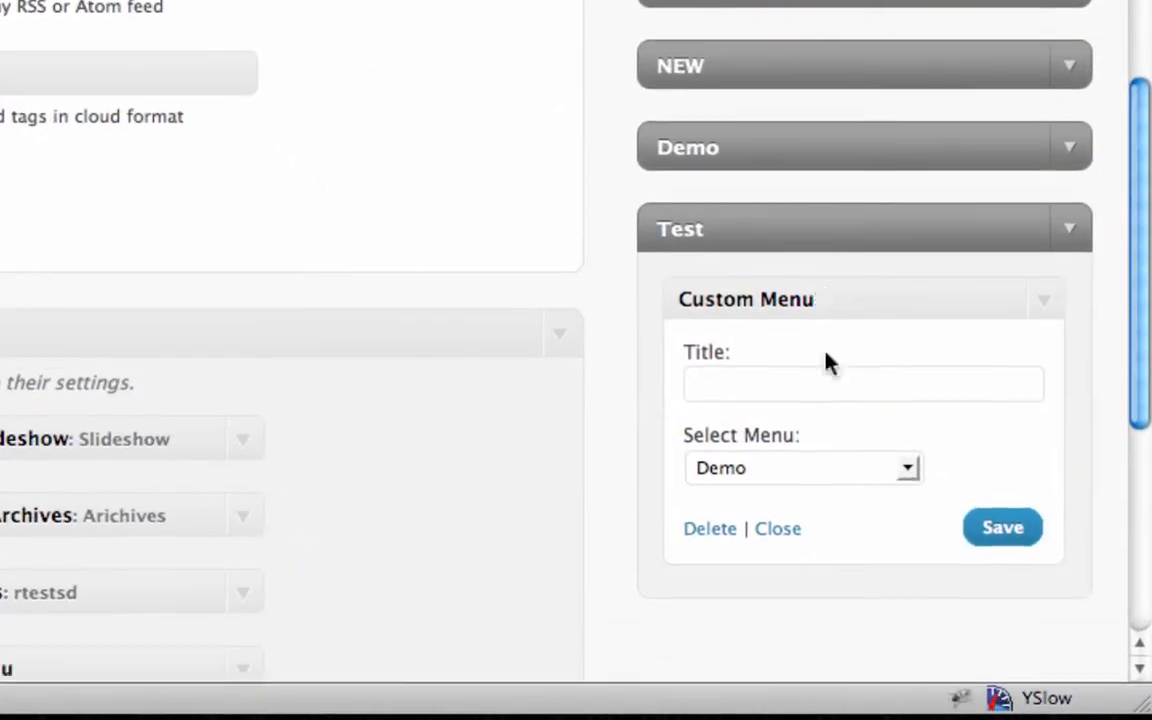
Assign the Test menu to the Custom Menu widget without a title, save it and return to the live Left Nav page
scroll(911, 559, down, 1)
click(850, 578)
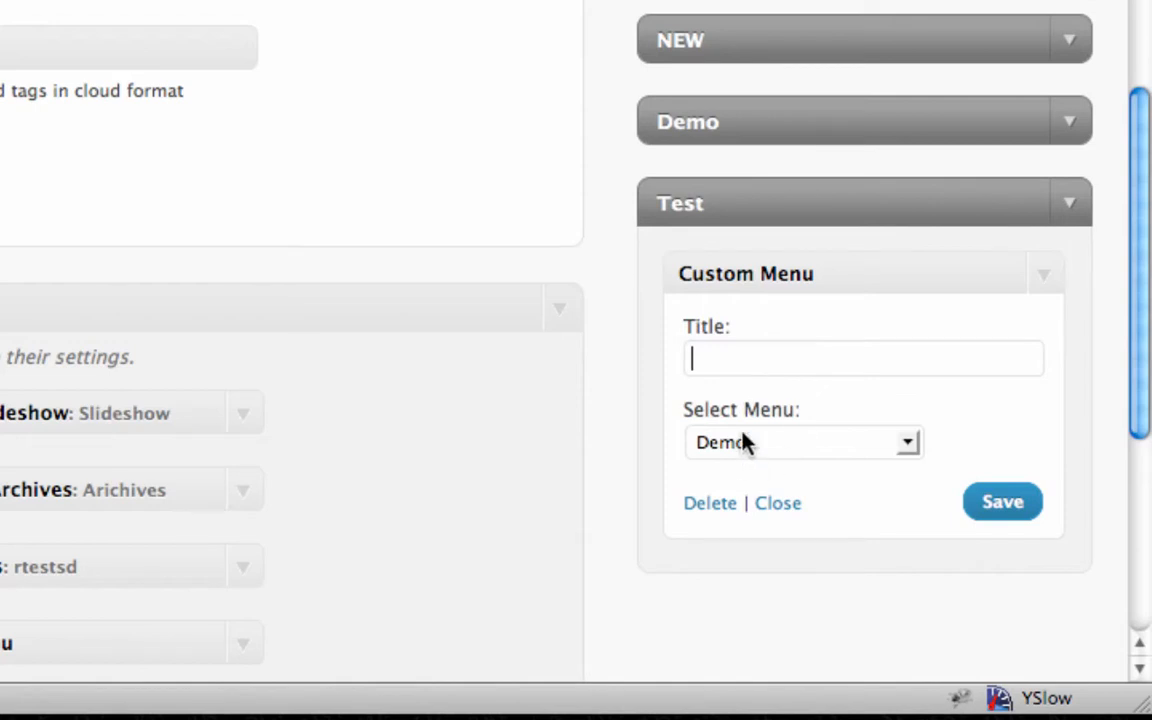
click(800, 442)
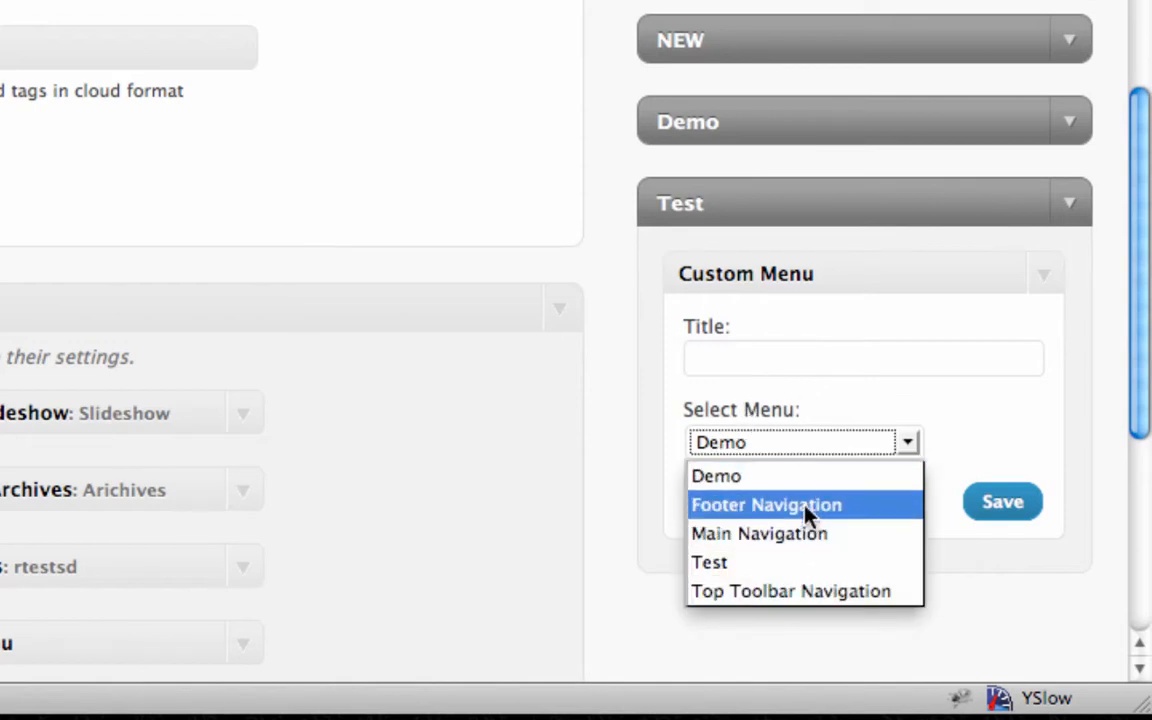
click(710, 565)
click(1012, 503)
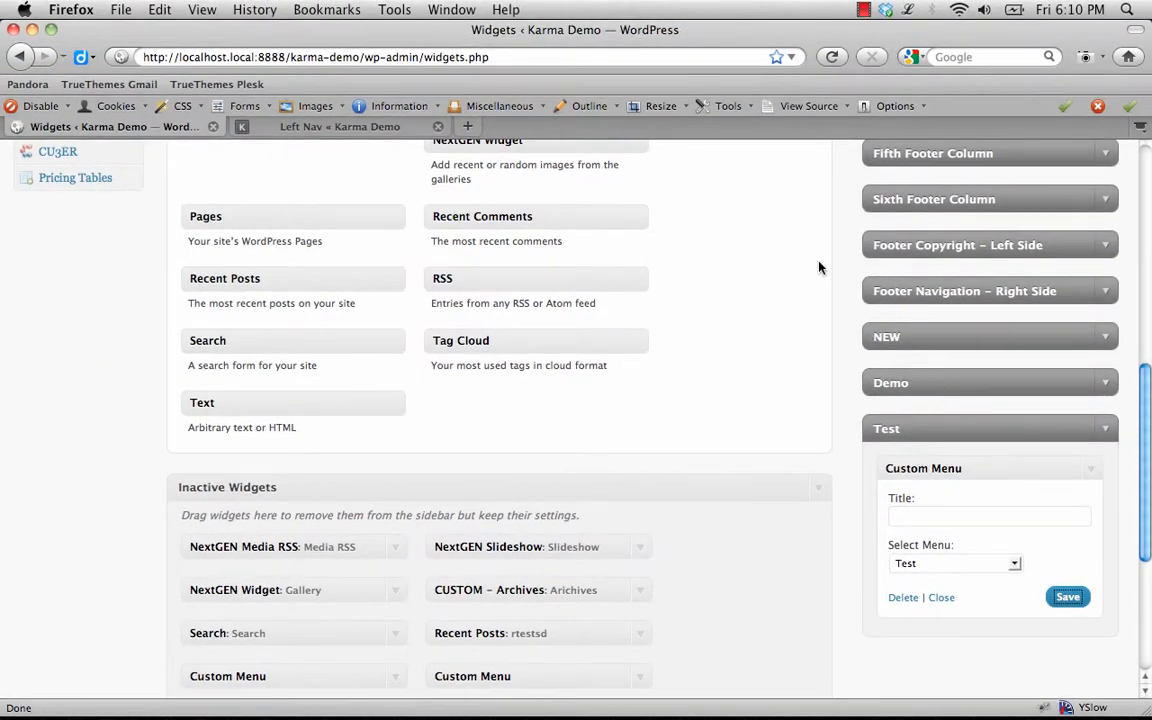
click(398, 126)
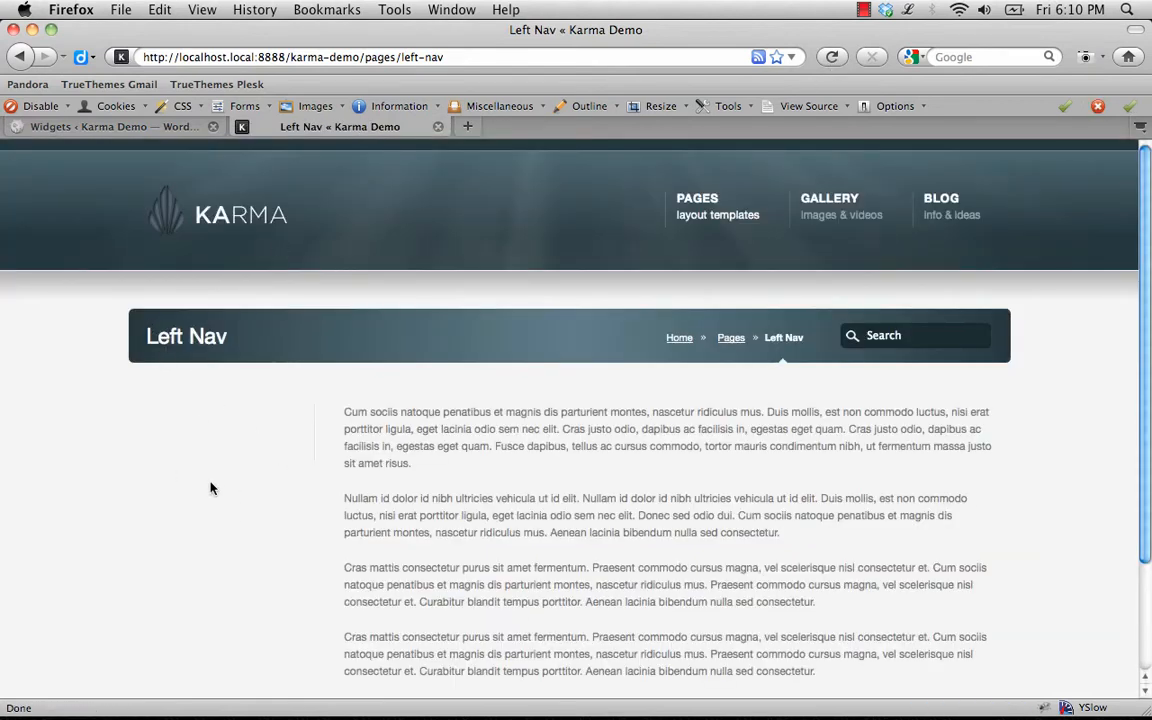
Open the Left Nav page for editing from the WordPress list of pages
click(147, 135)
scroll(162, 262, up, 15)
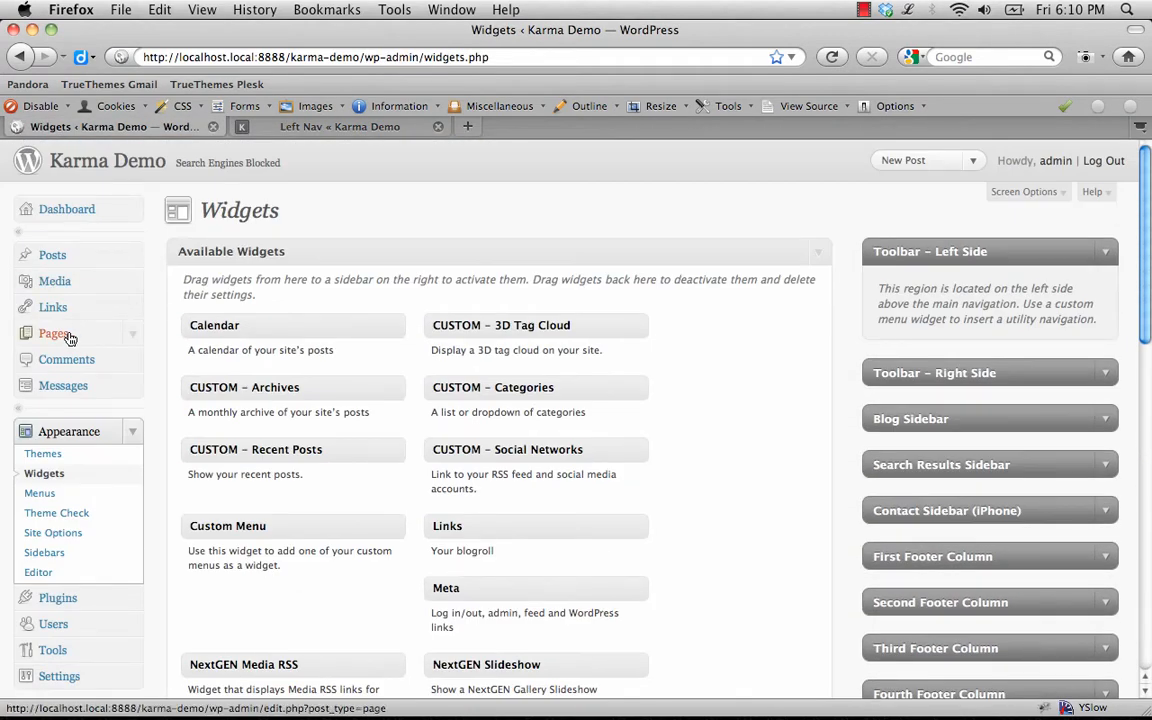
click(70, 339)
scroll(260, 453, down, 2)
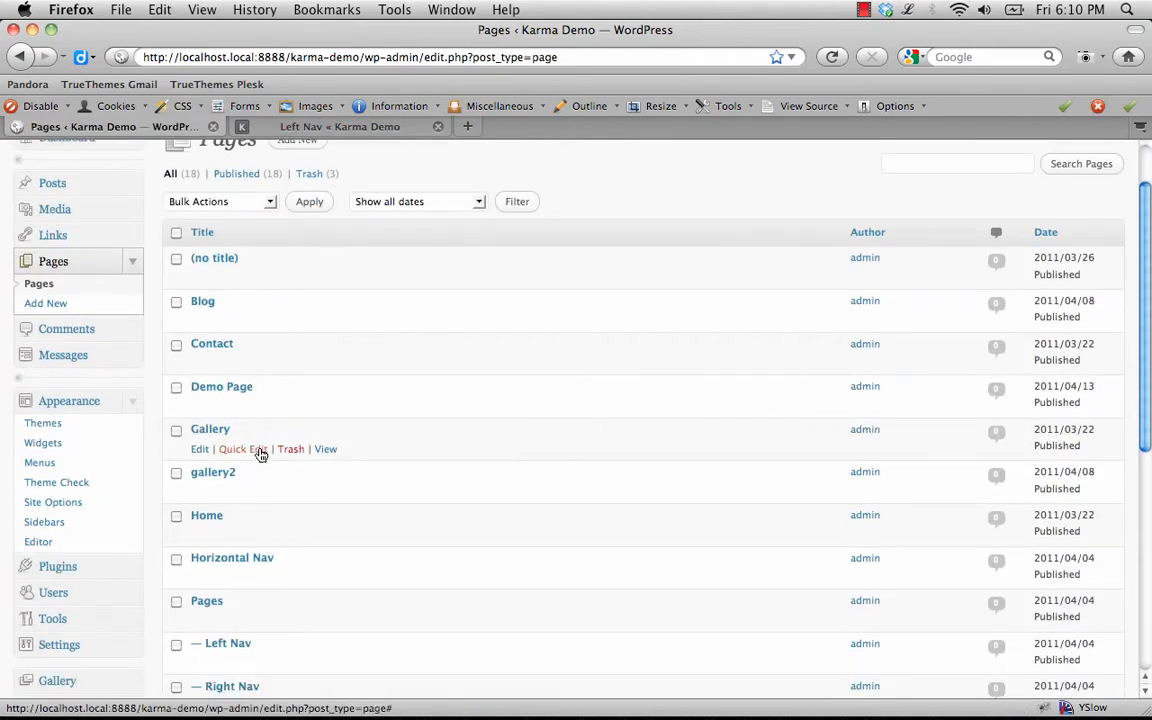
scroll(255, 453, down, 4)
click(198, 525)
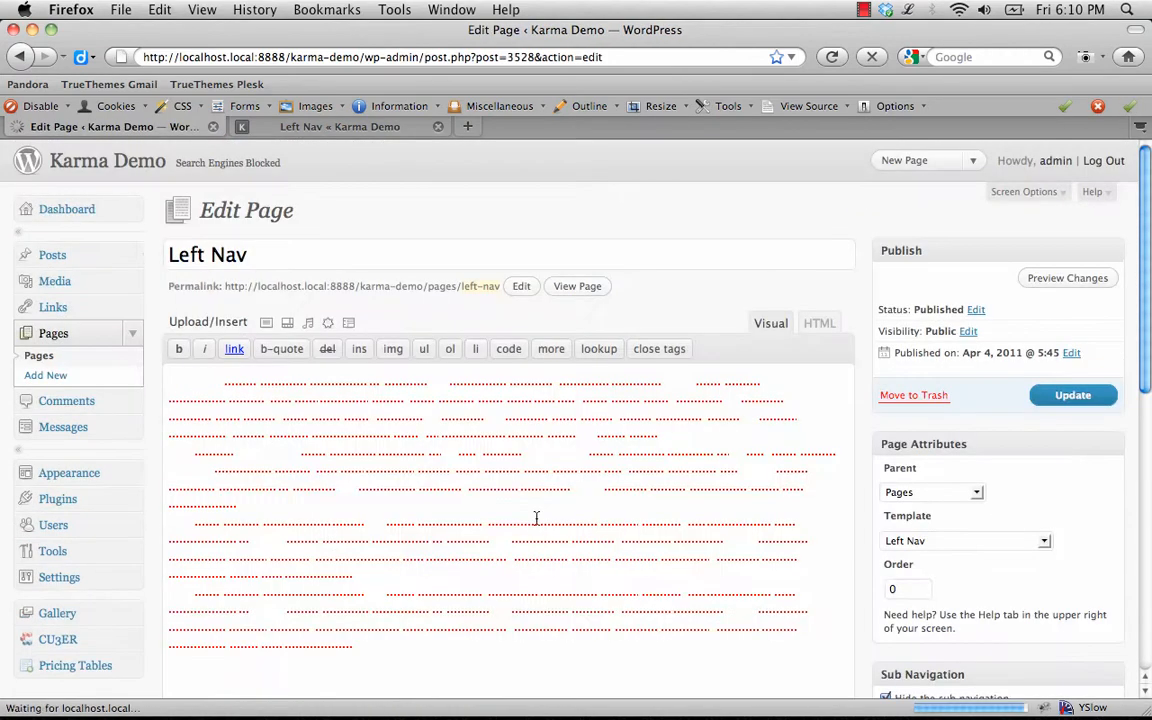
scroll(652, 602, down, 1)
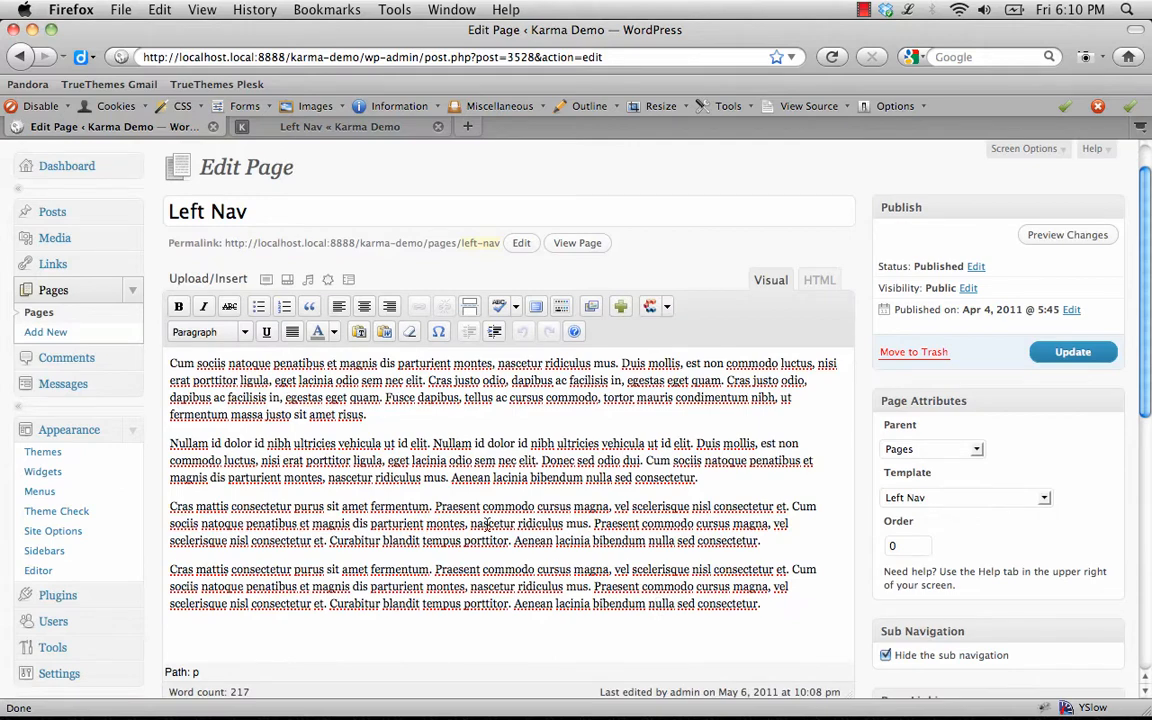
Assign the Test sidebar to the Left Nav page, update it and reload the live page
scroll(487, 524, down, 15)
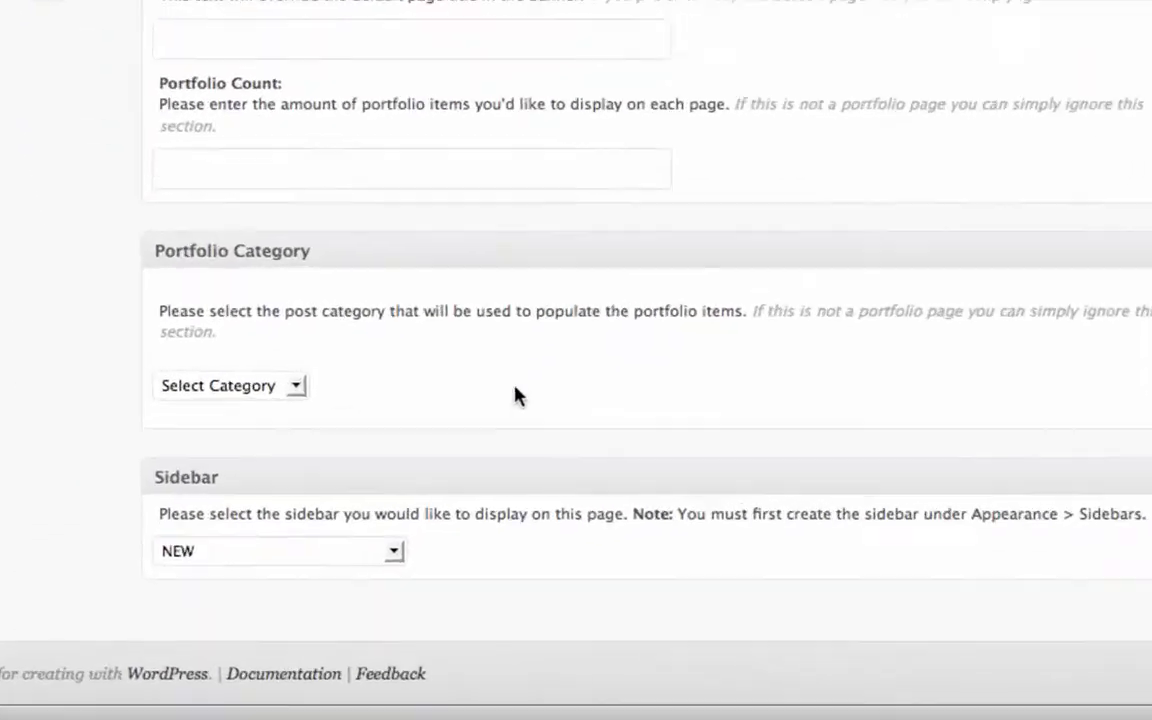
click(275, 550)
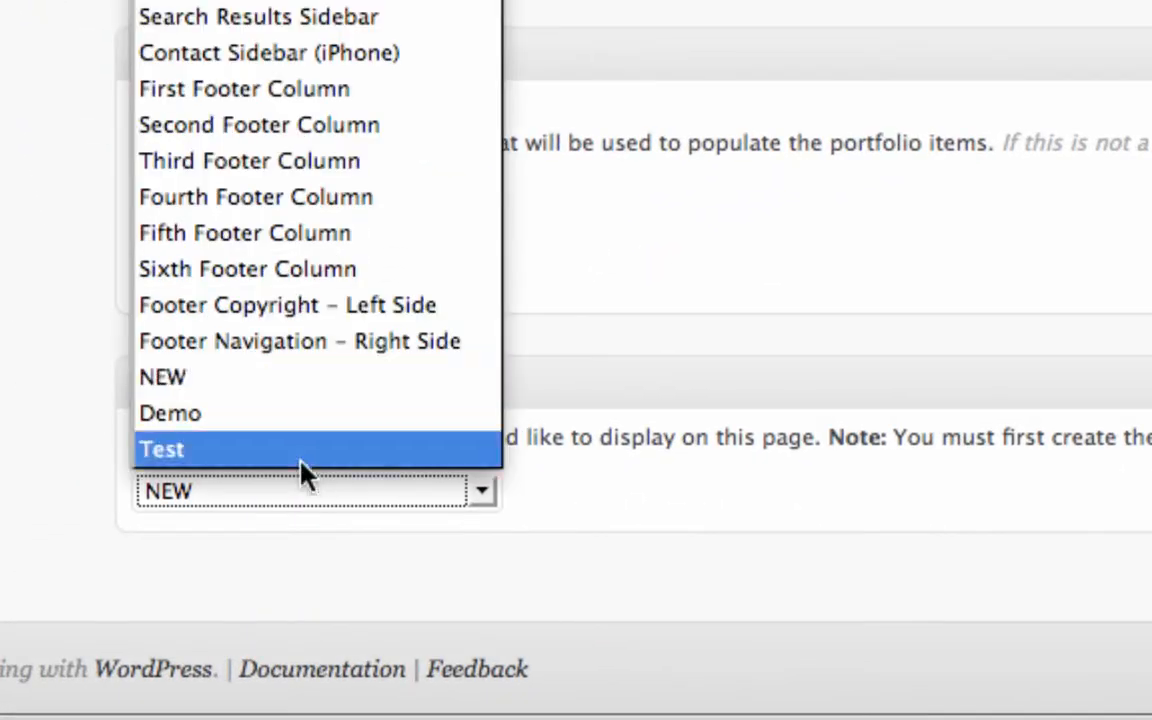
click(270, 455)
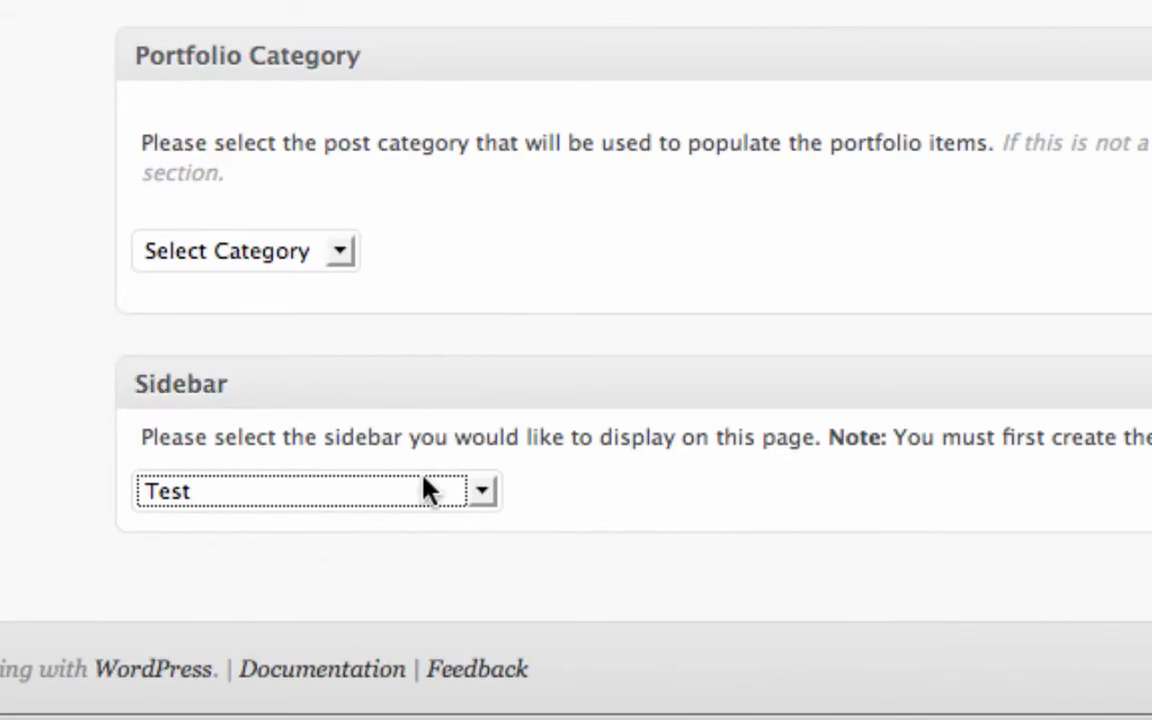
scroll(576, 400, up, 15)
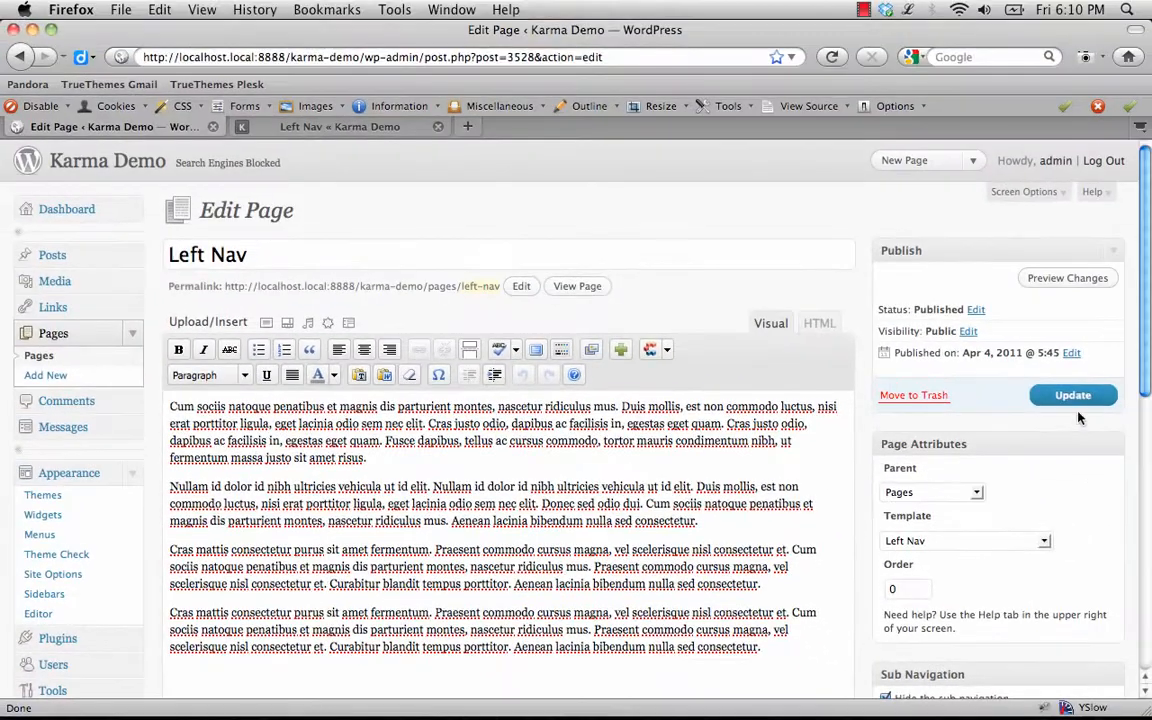
click(1075, 397)
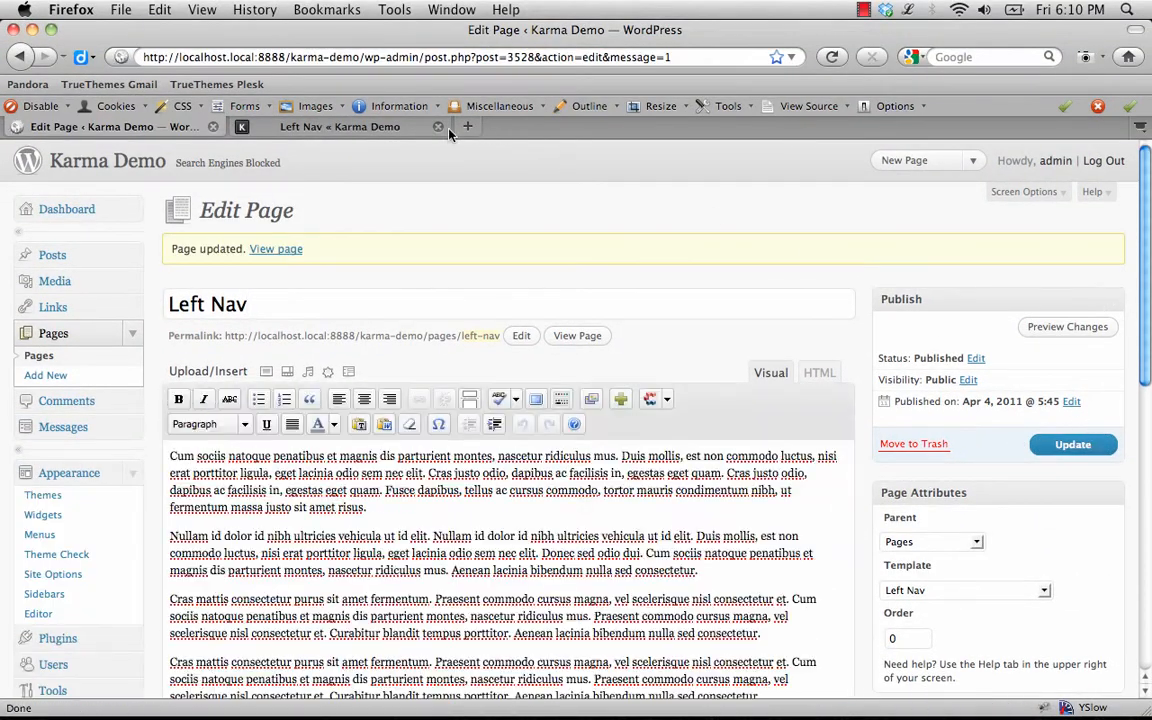
click(355, 127)
click(835, 59)
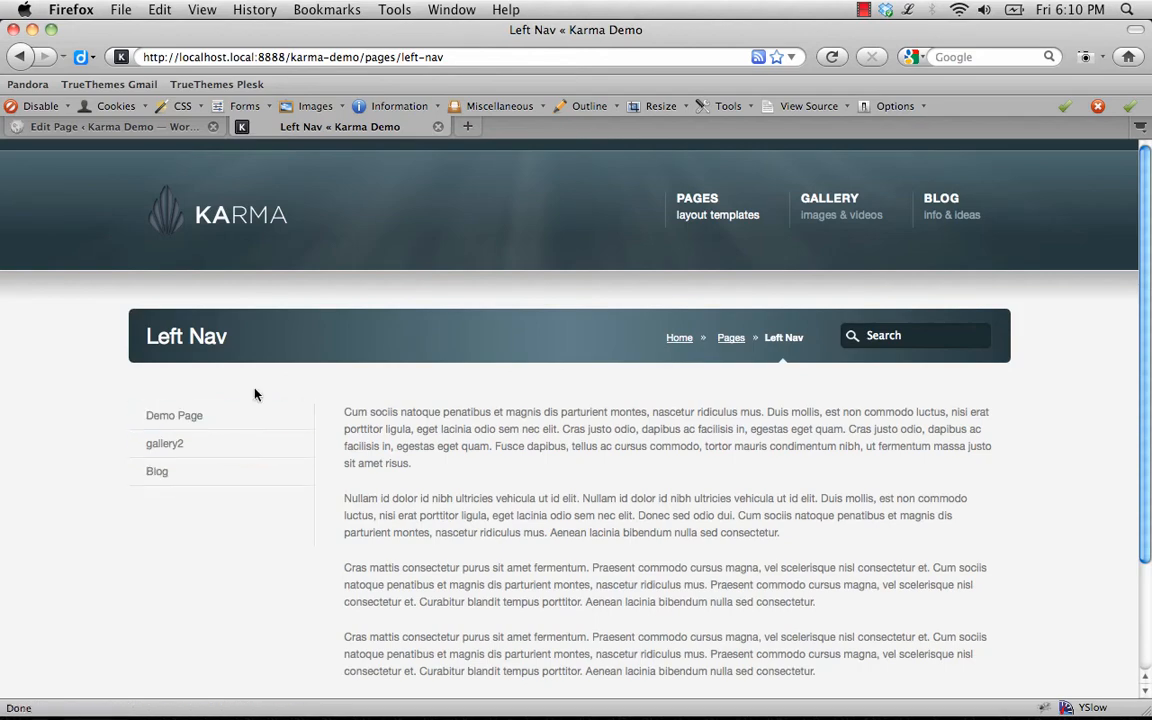
Change the Left Nav page's template to Right Nav, update it and reload the live page
click(110, 126)
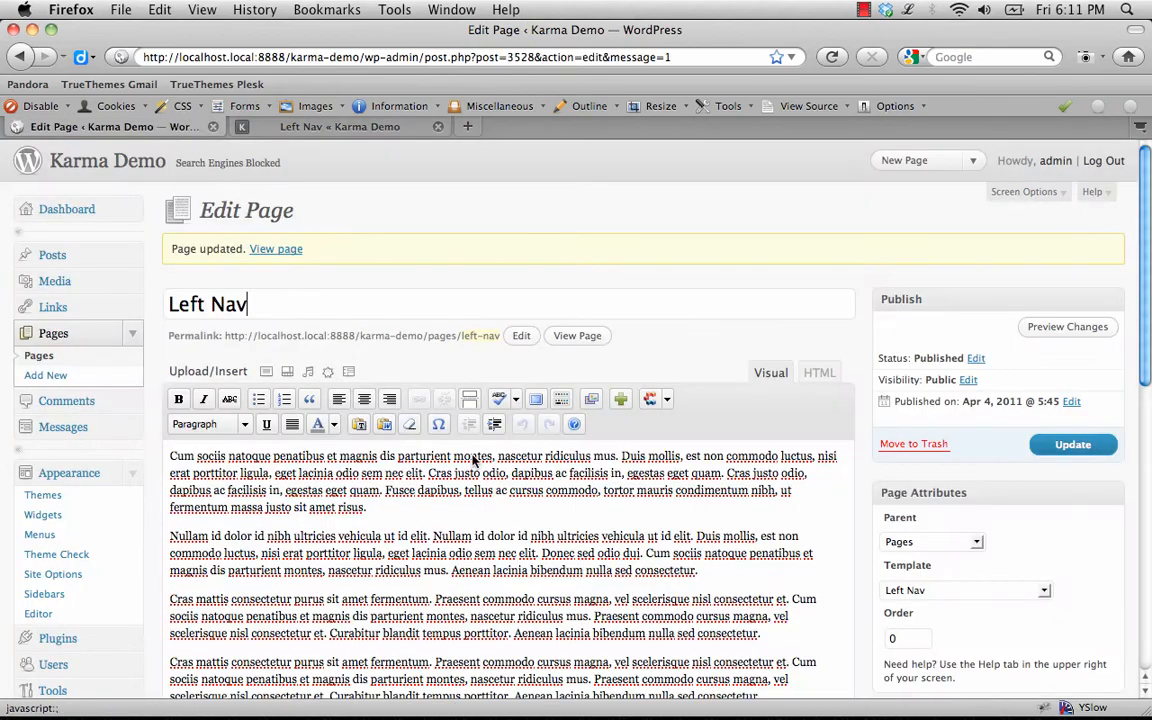
scroll(963, 552, down, 2)
click(963, 518)
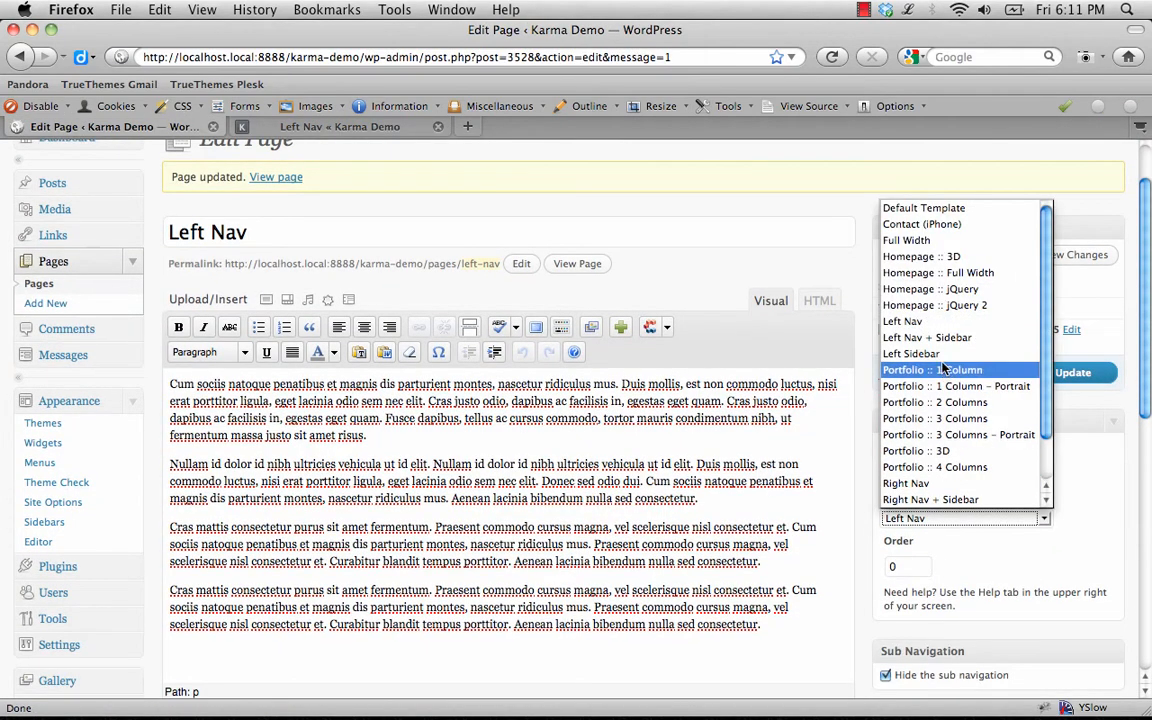
click(916, 484)
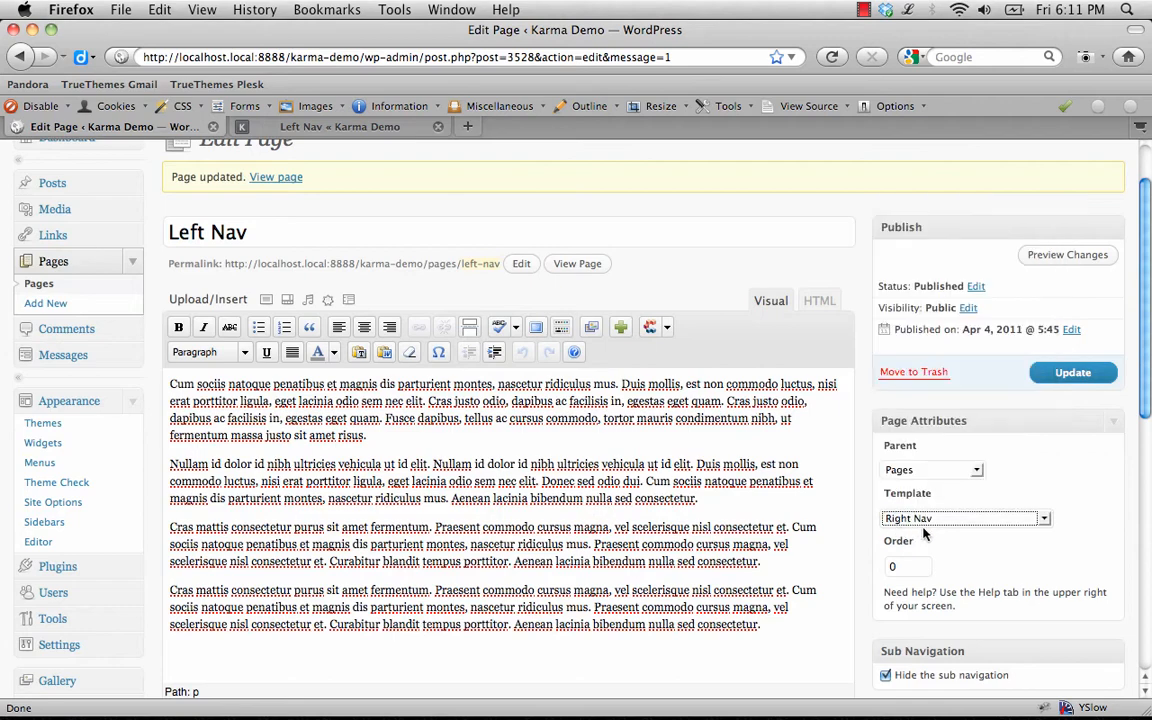
click(1070, 372)
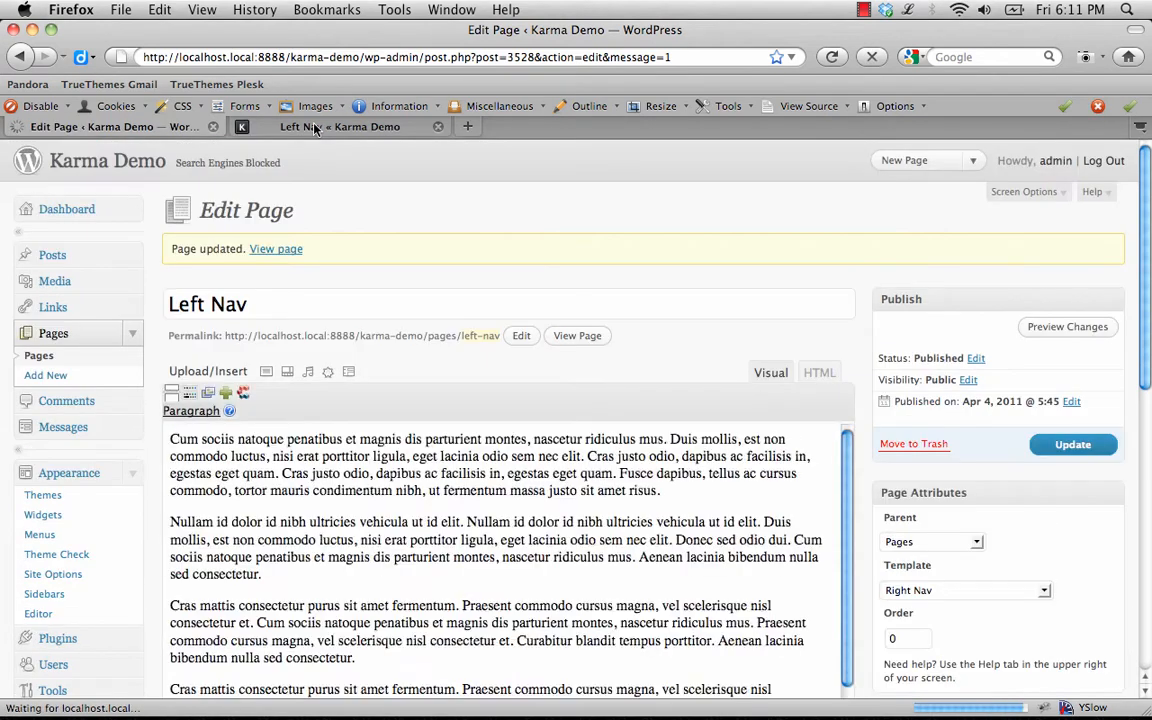
click(310, 126)
click(833, 57)
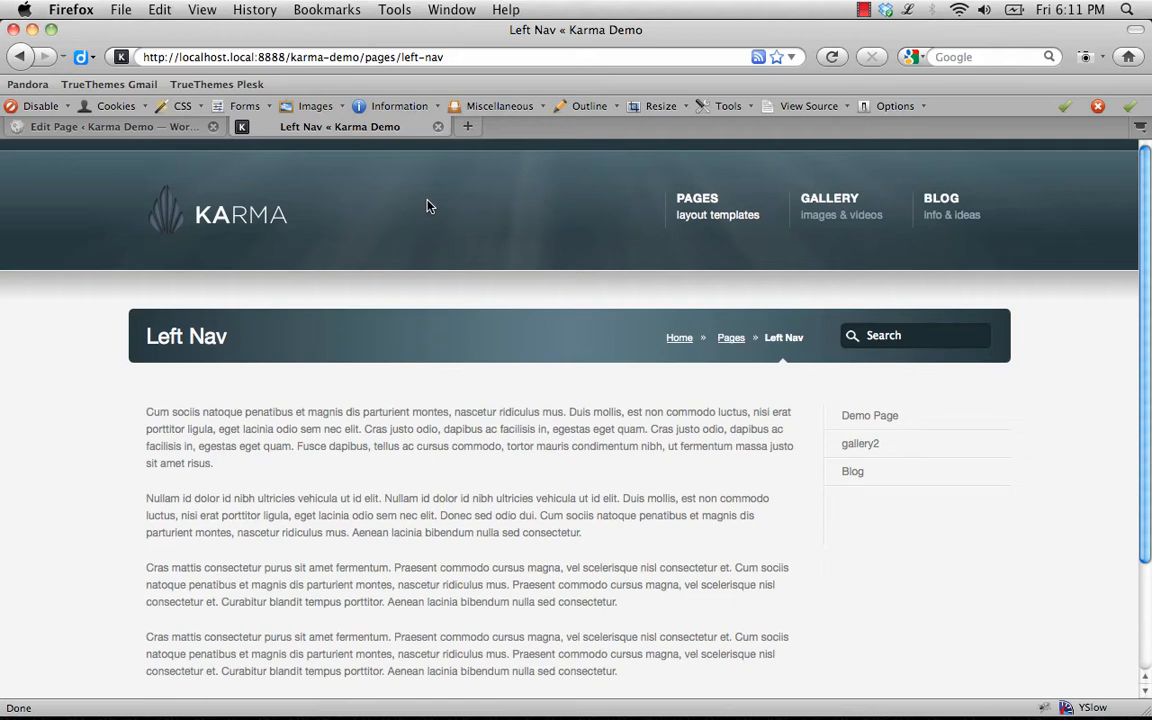
click(115, 126)
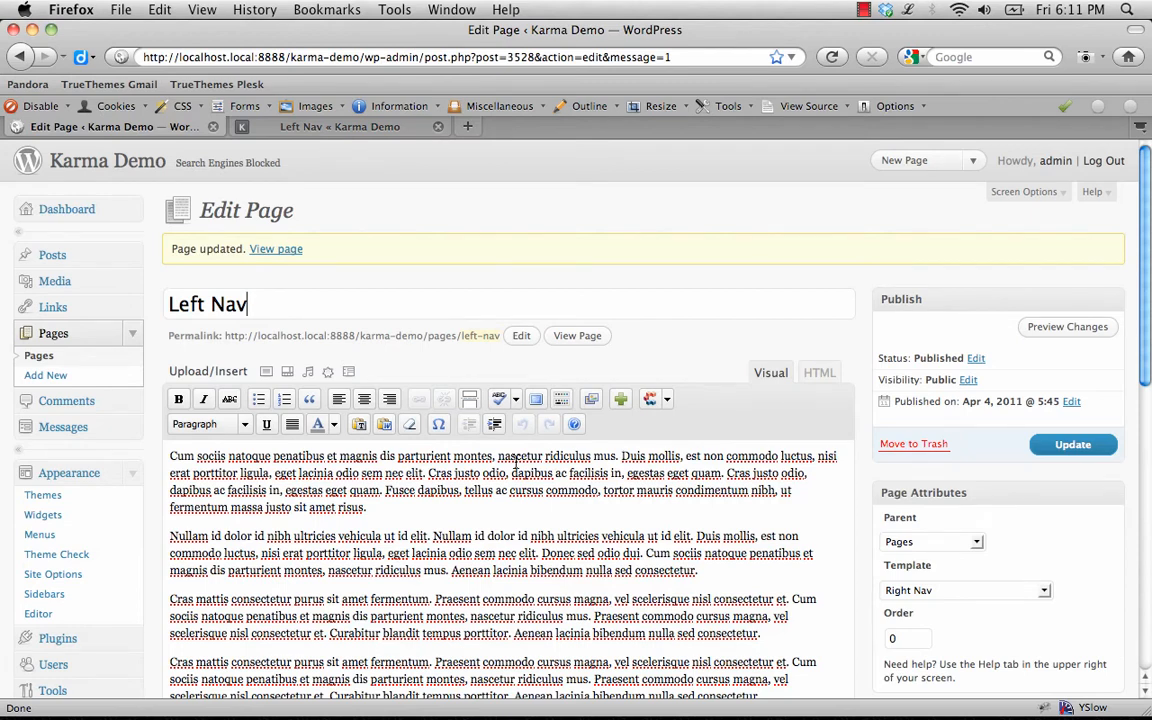
scroll(490, 405, down, 1)
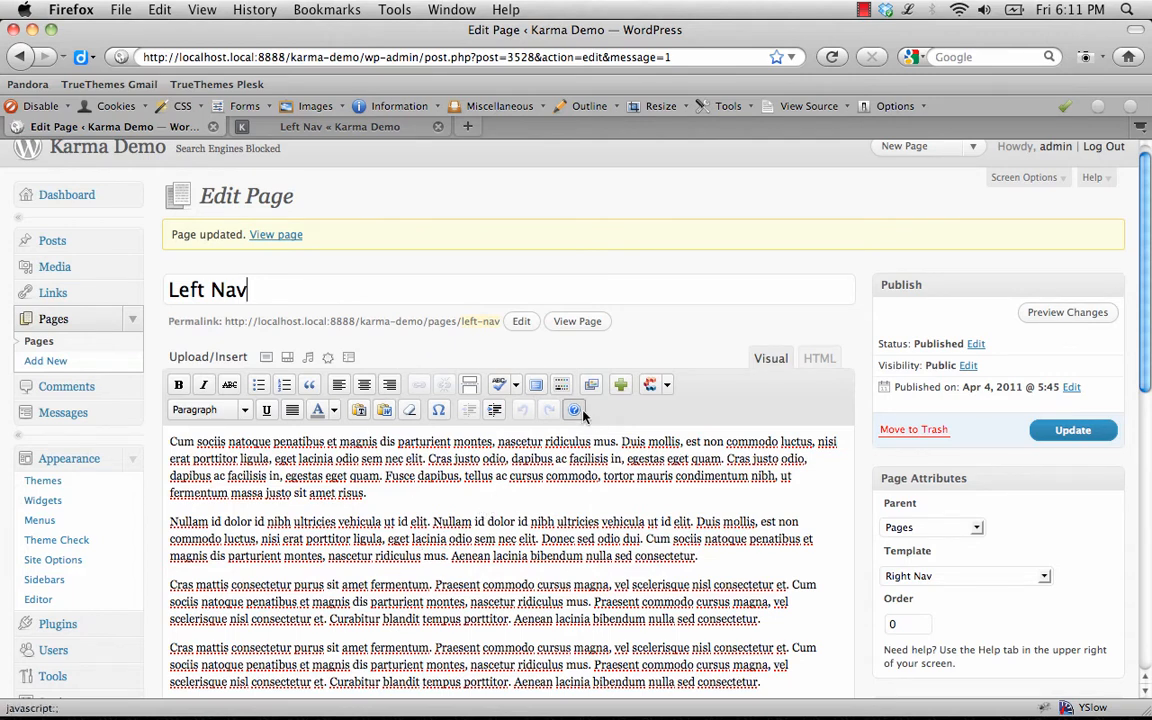
scroll(476, 246, down, 1)
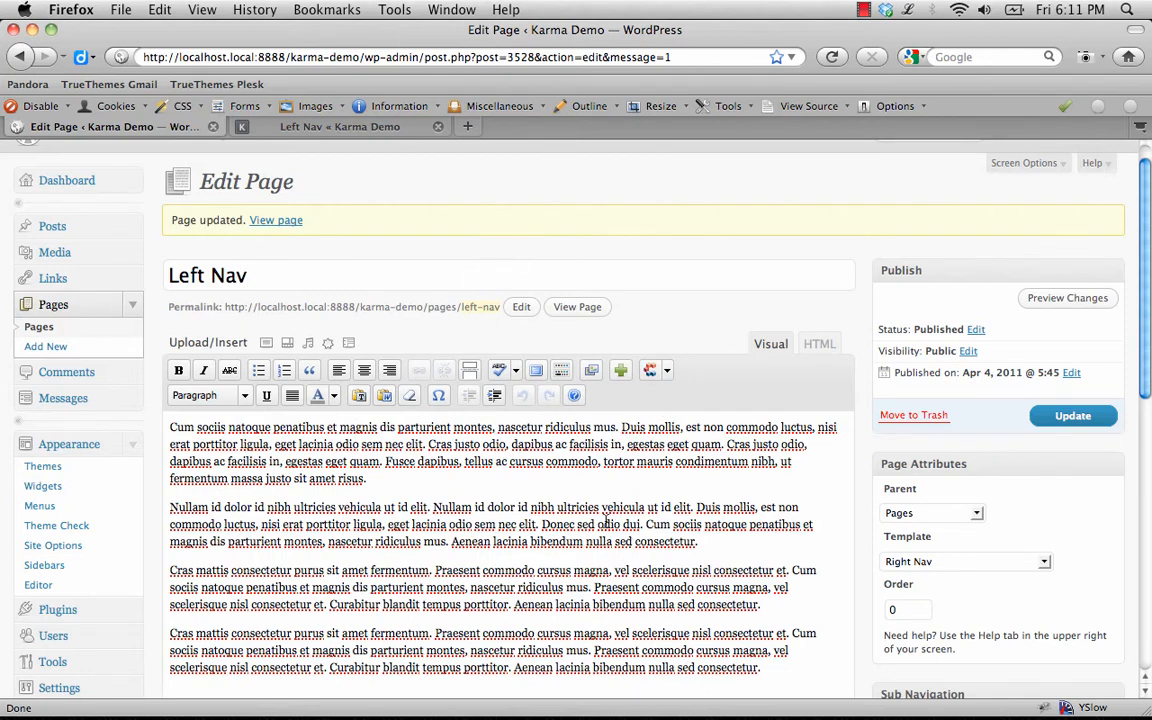
Open the live site's Gallery page and examine the layout of its gallery items
click(330, 126)
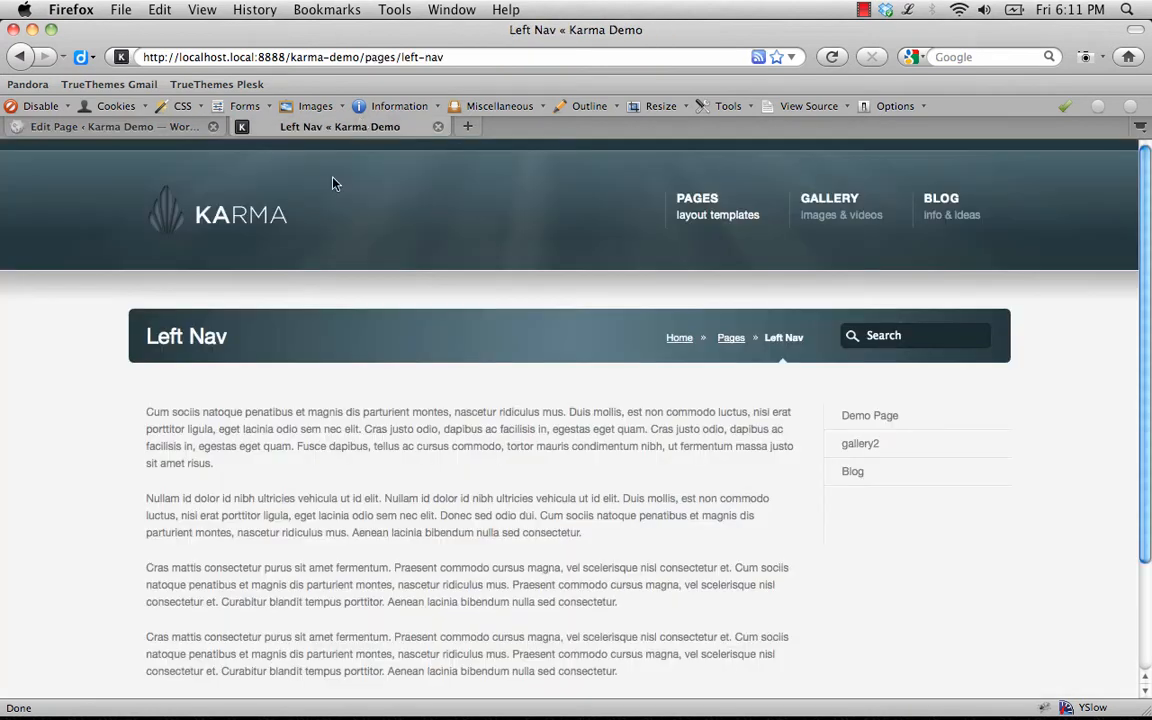
click(836, 198)
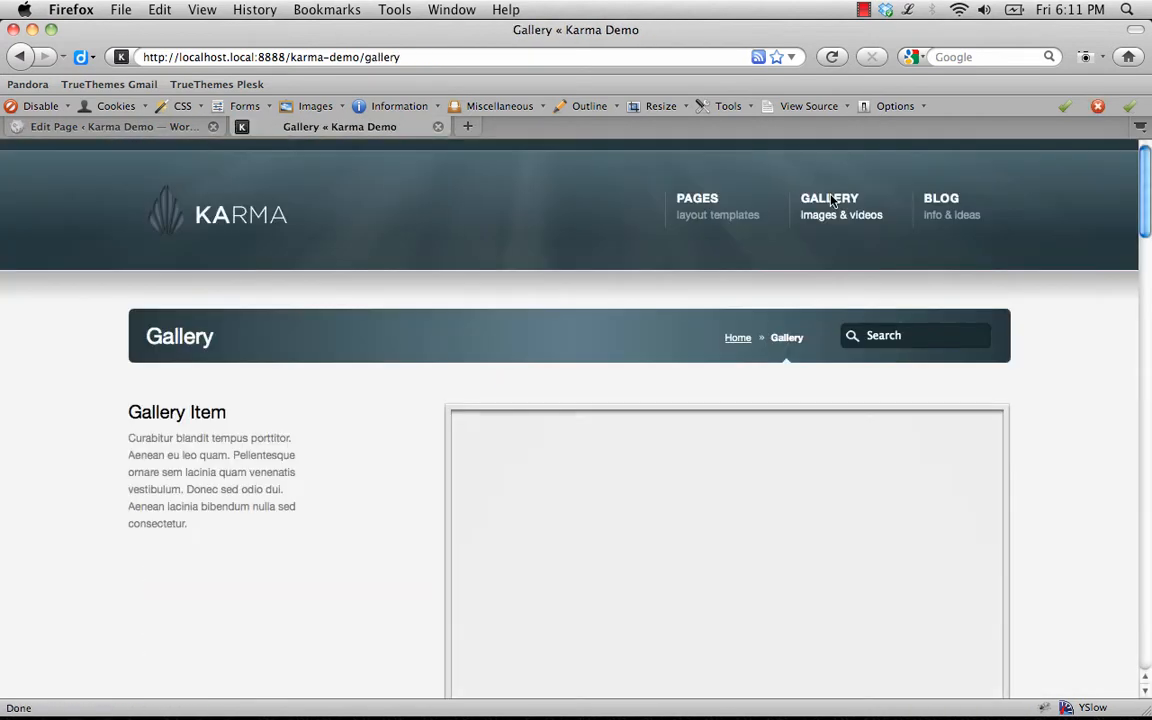
scroll(243, 361, down, 3)
scroll(158, 349, down, 6)
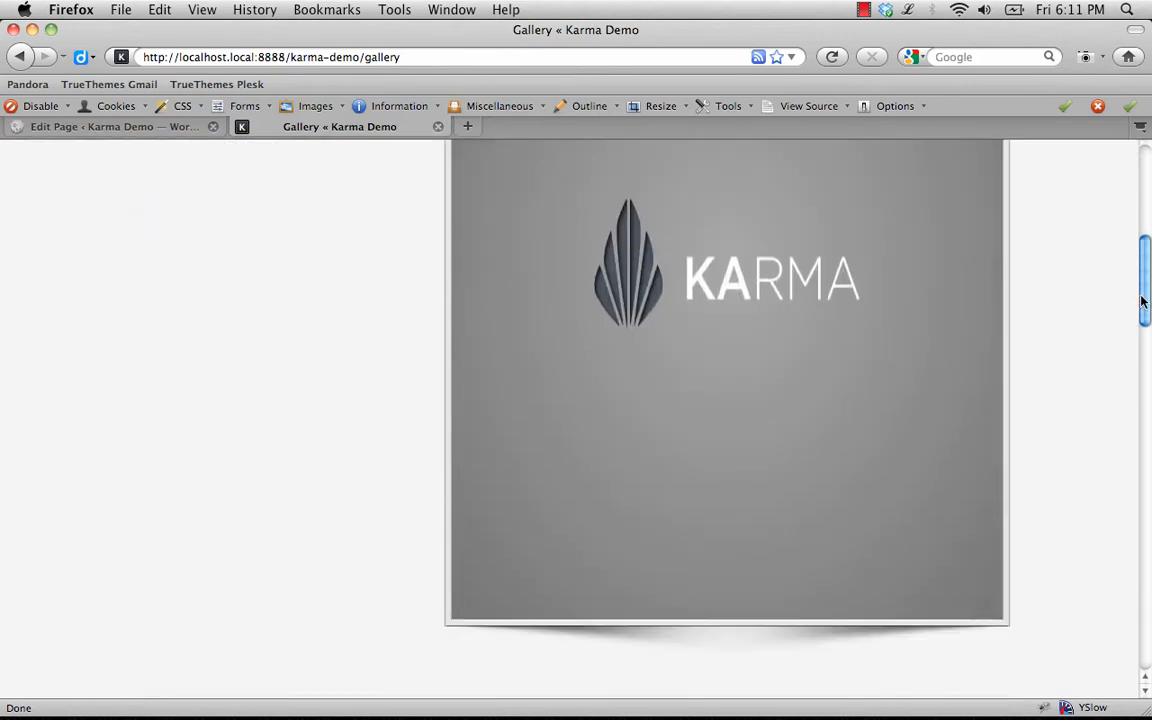
drag(1142, 298, 1132, 240)
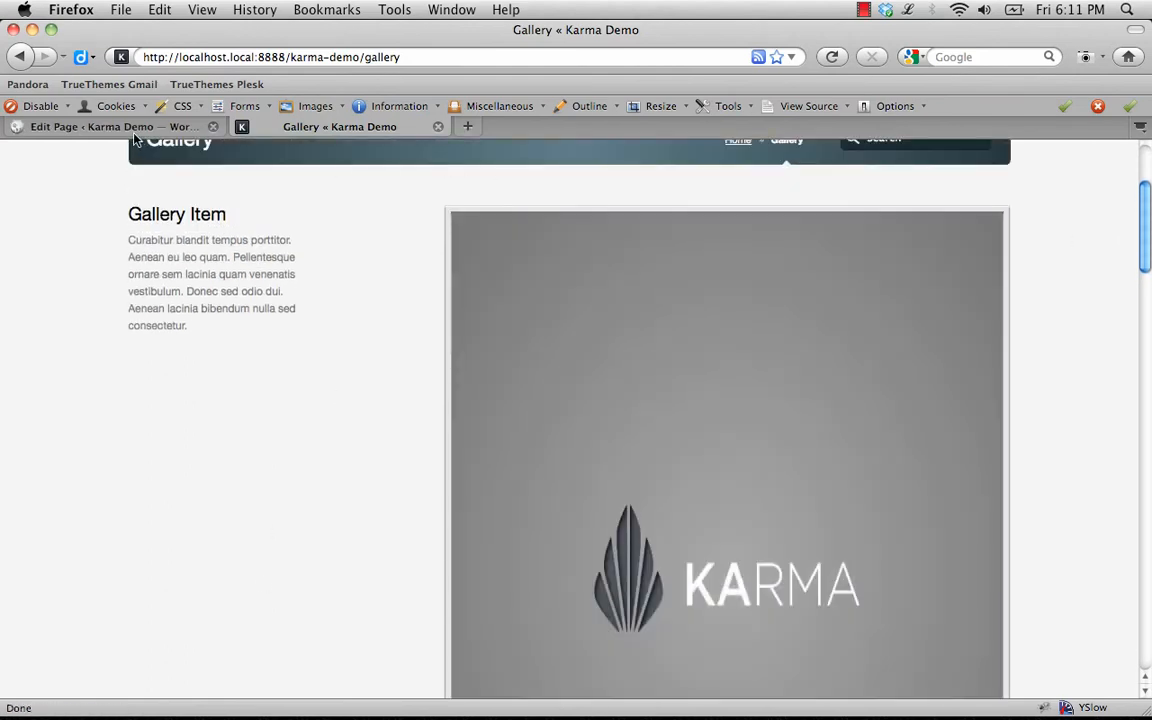
Open the Gallery page for editing from the WordPress list of pages
click(132, 128)
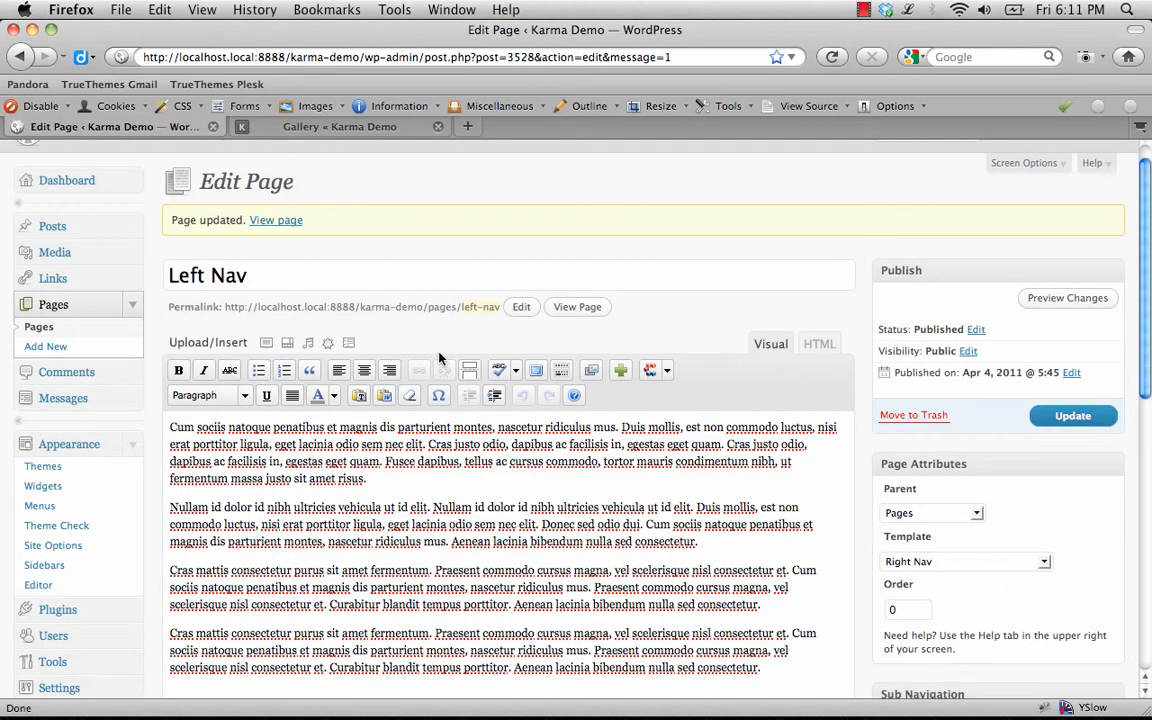
click(55, 304)
scroll(120, 360, down, 2)
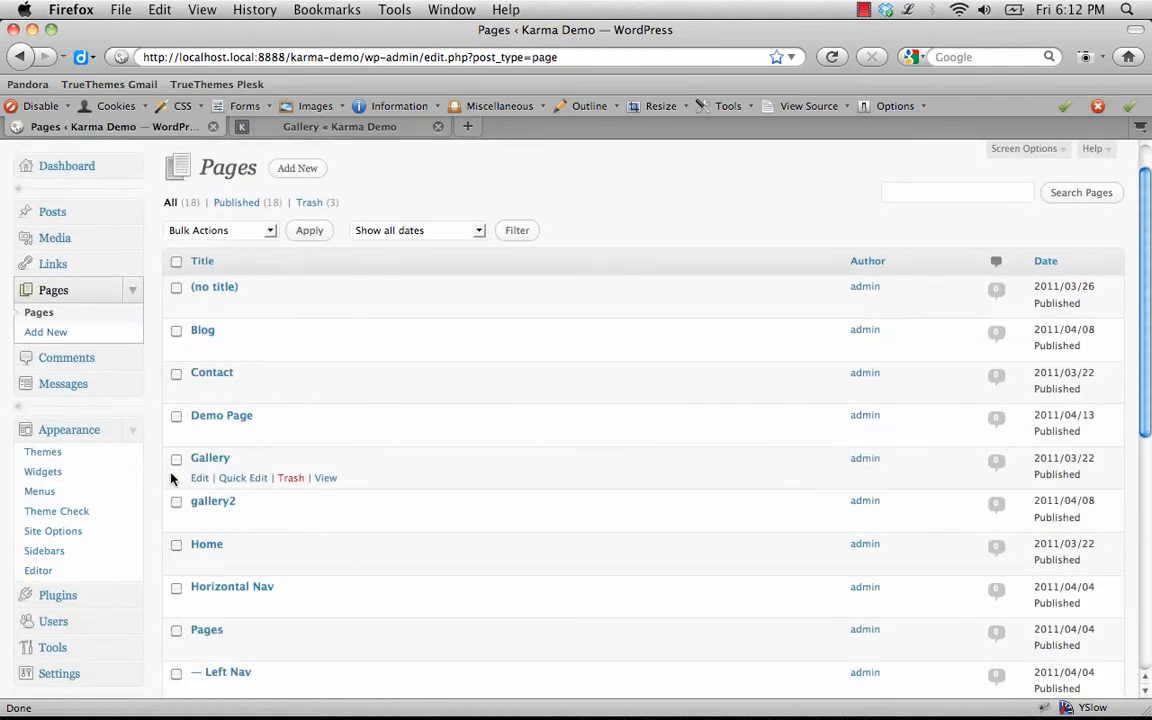
click(196, 479)
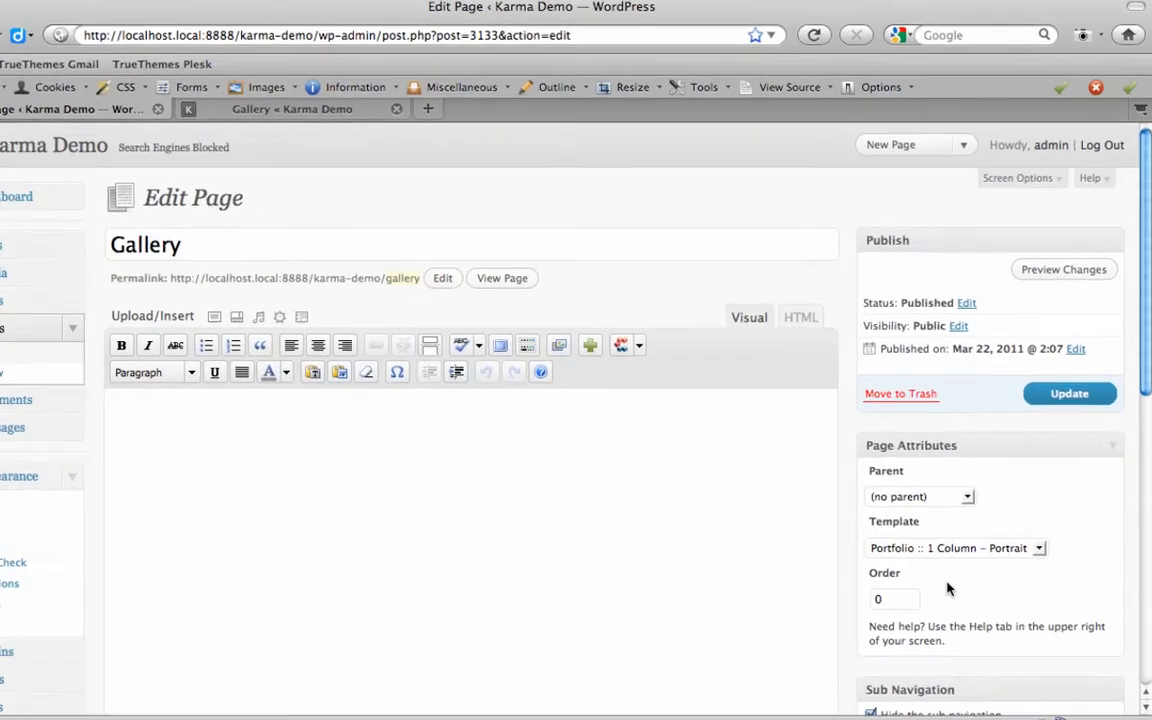
Set the Gallery page's template to Portfolio :: 3 Columns – Portrait, update it and reload the live page
click(982, 540)
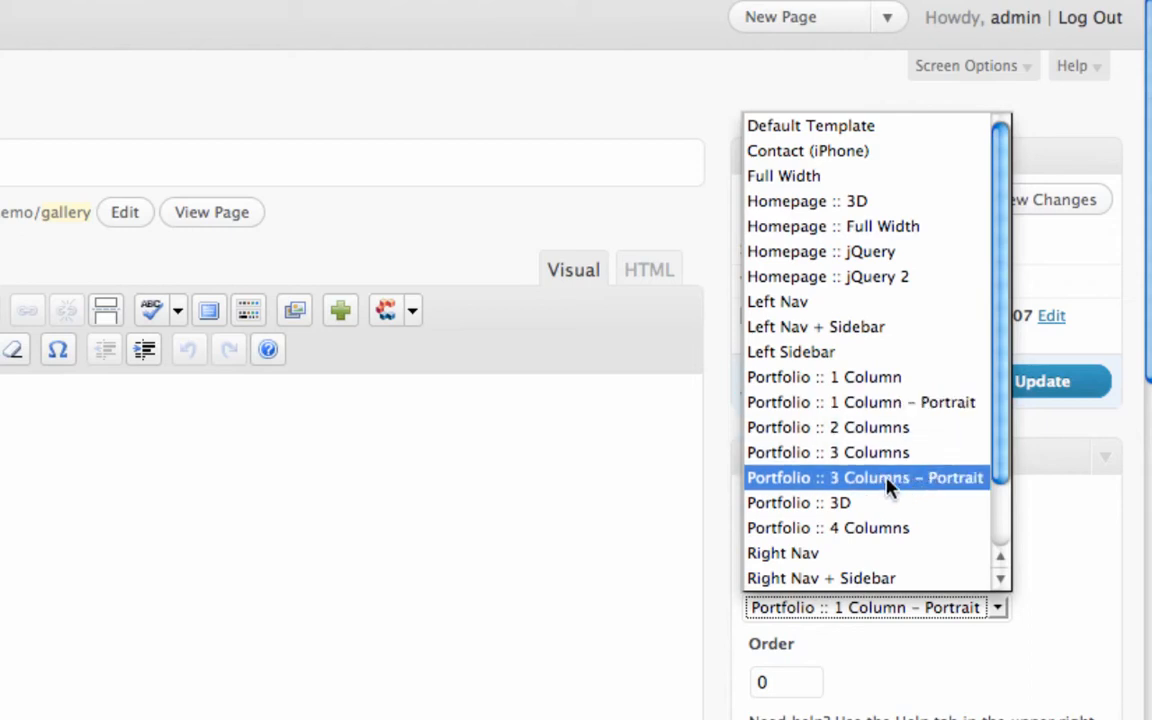
click(938, 480)
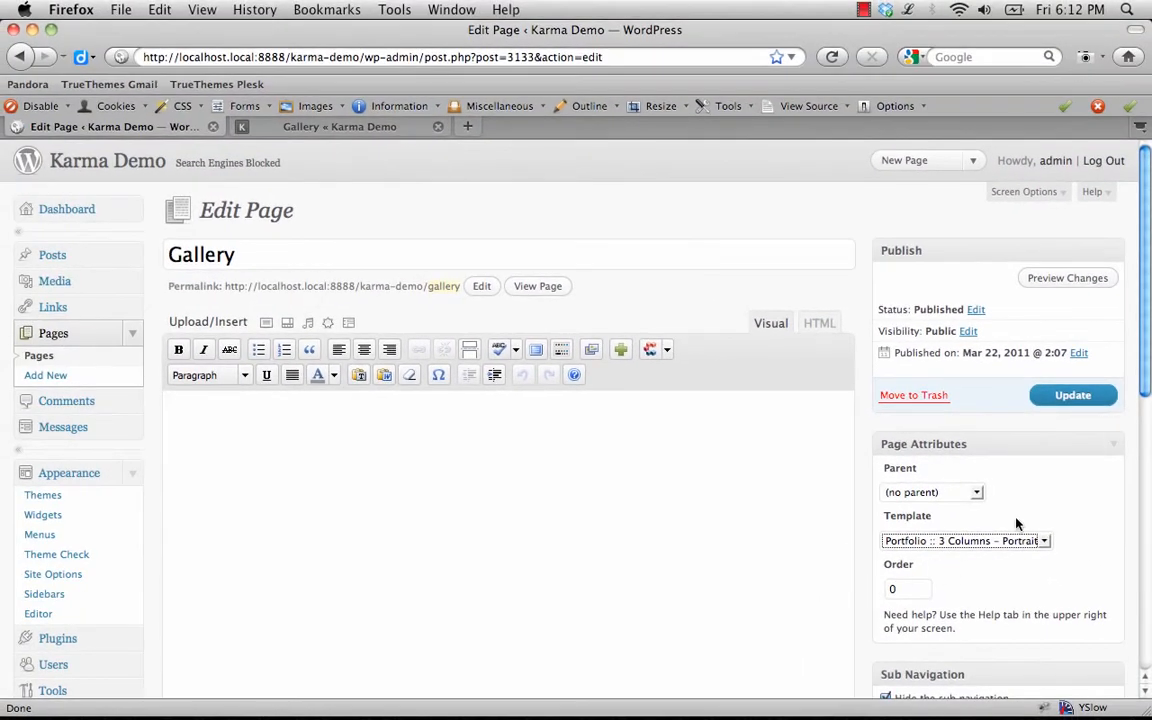
click(1045, 396)
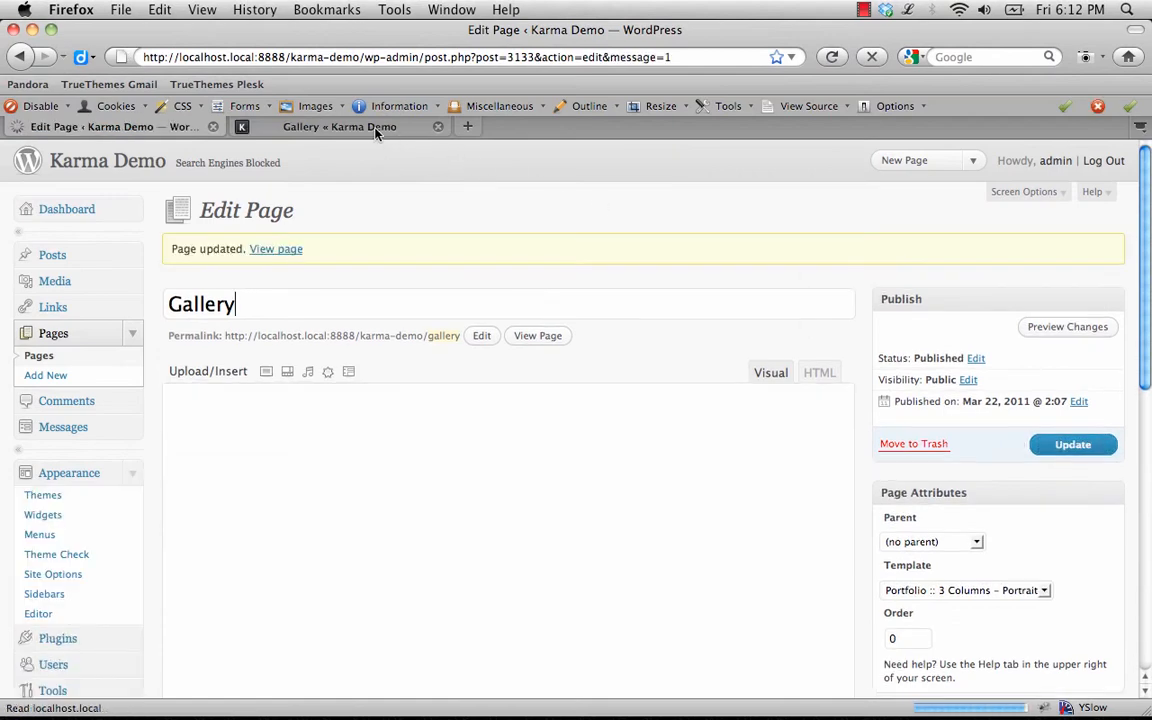
click(376, 128)
key(super+r)
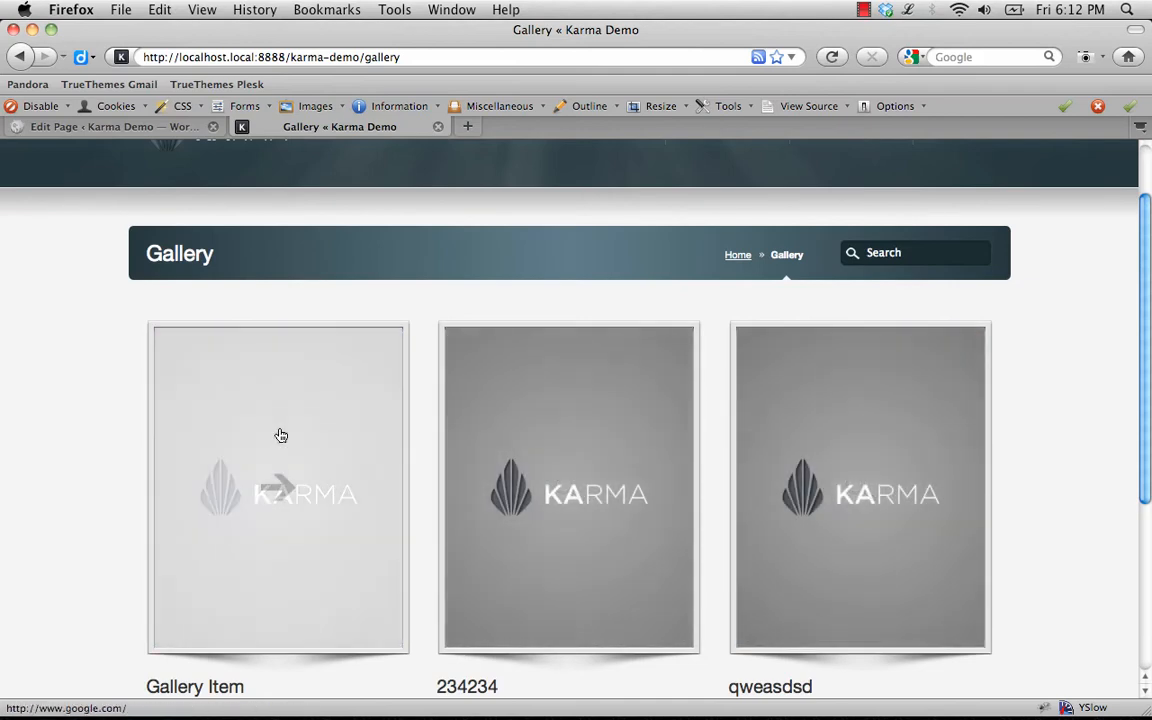
scroll(1054, 424, up, 2)
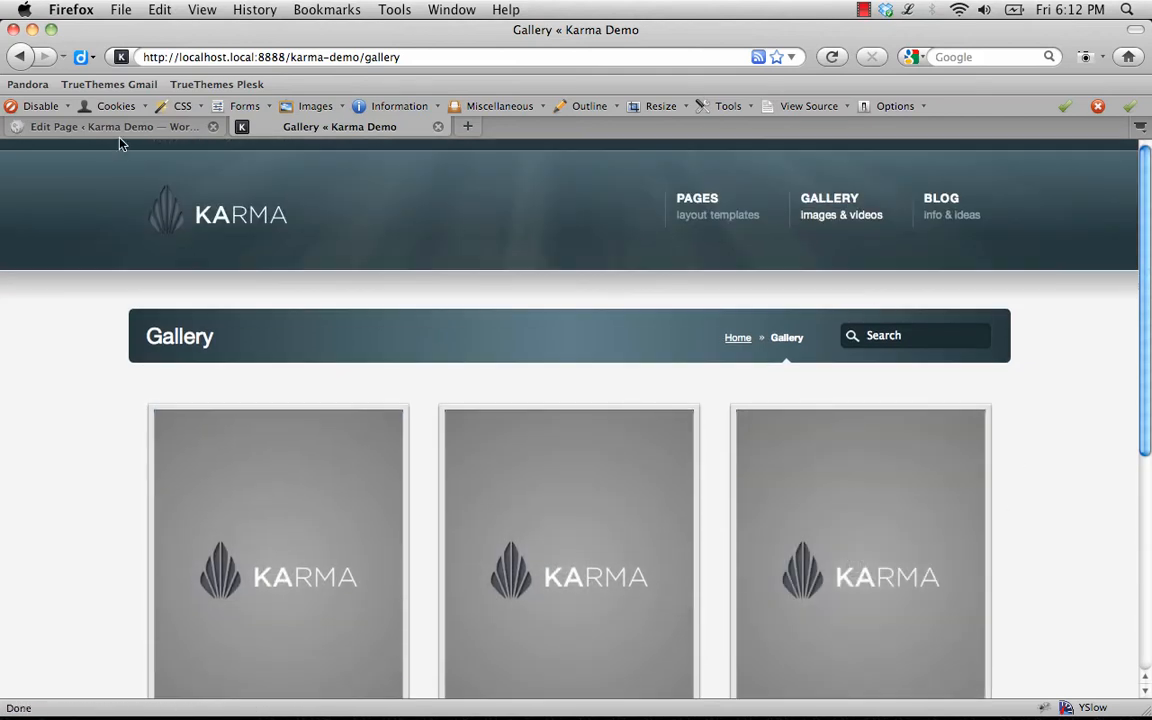
Return to editing the Gallery page and review the available page templates without choosing another one
click(112, 127)
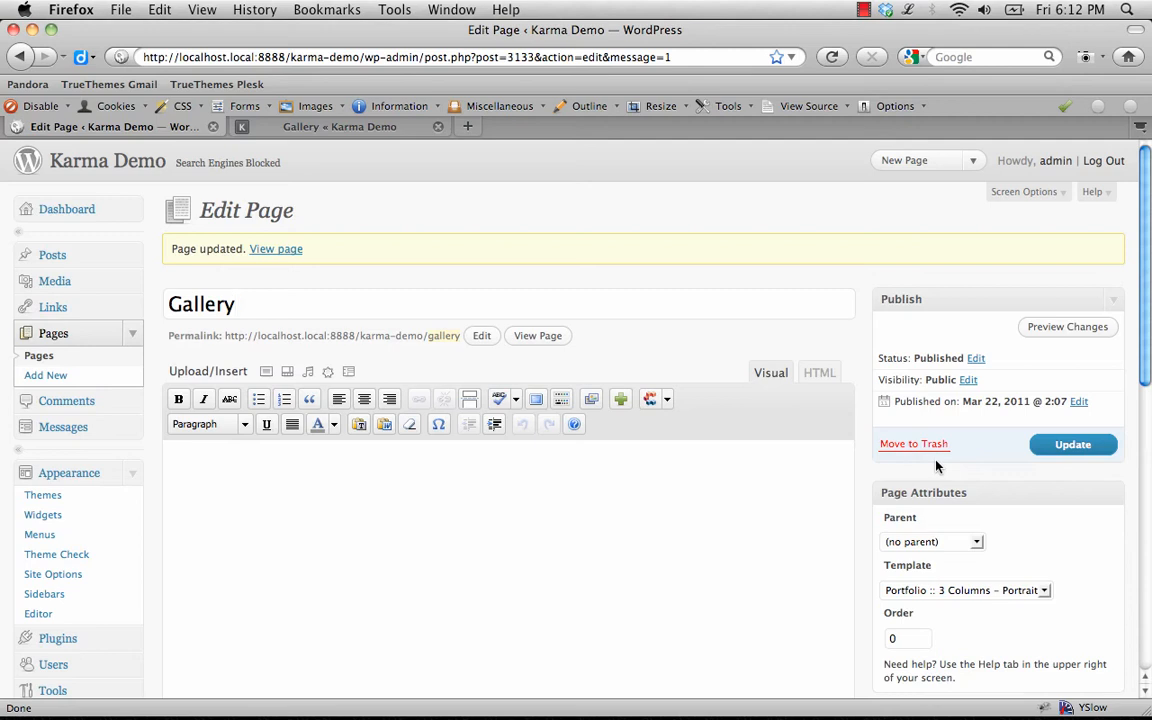
scroll(936, 468, down, 2)
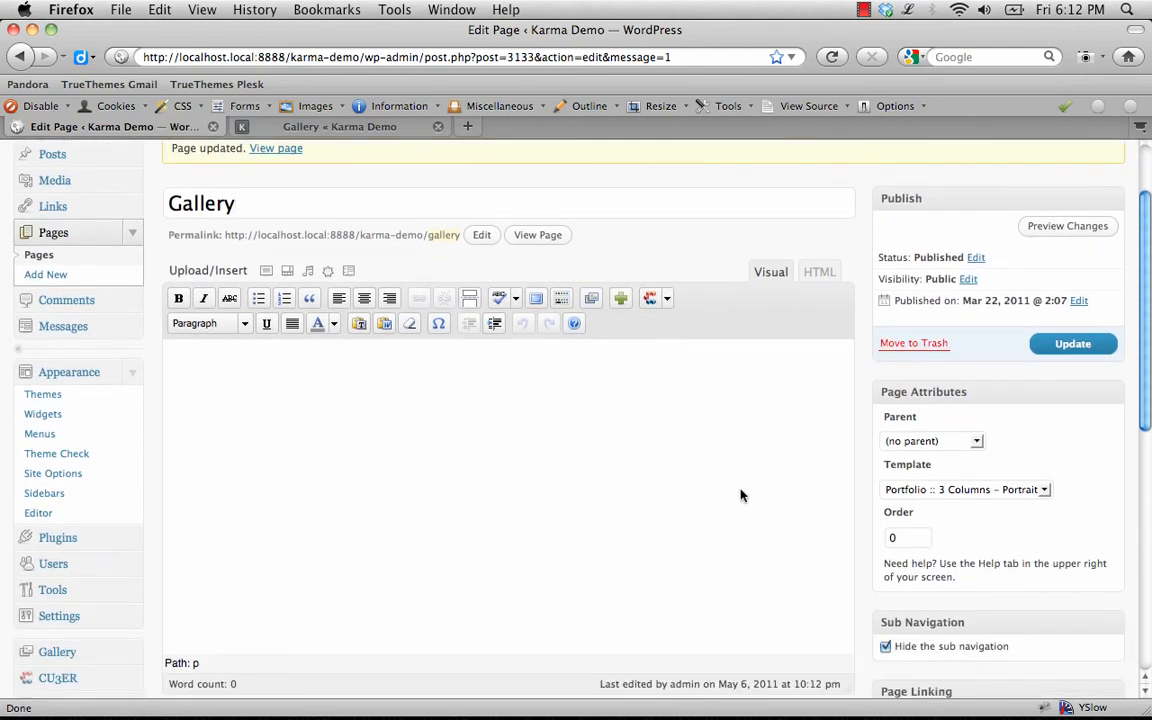
scroll(720, 500, down, 3)
click(995, 360)
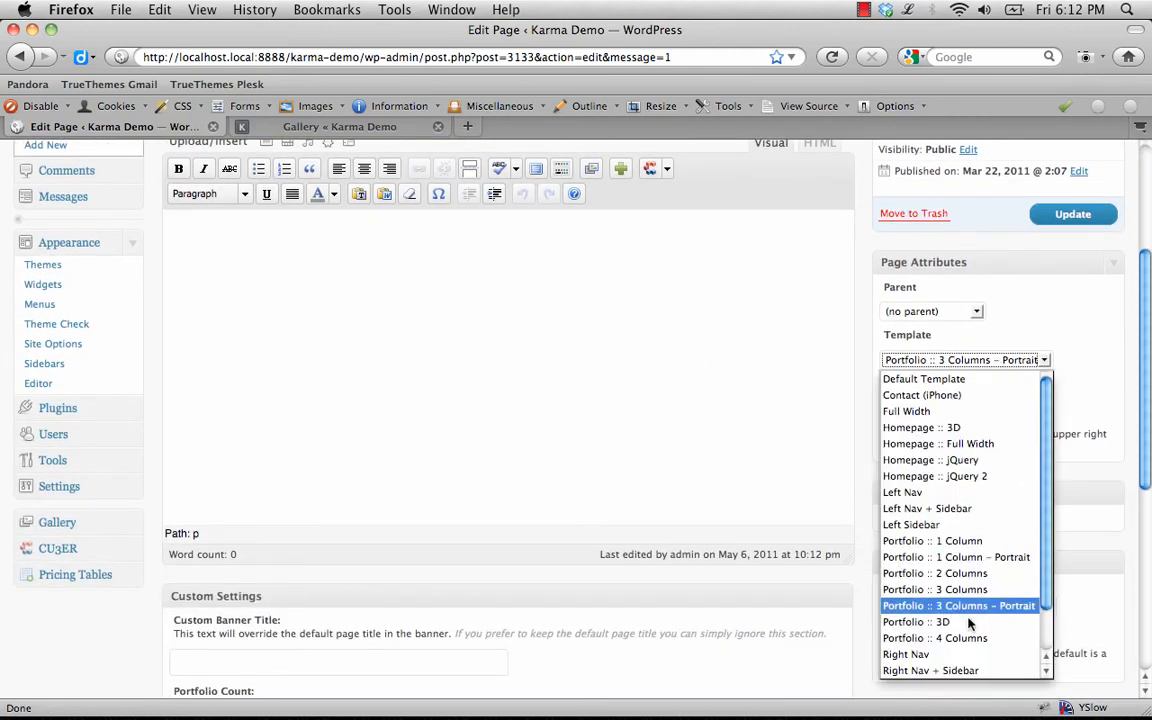
scroll(964, 620, down, 1)
scroll(957, 553, up, 1)
scroll(957, 450, down, 1)
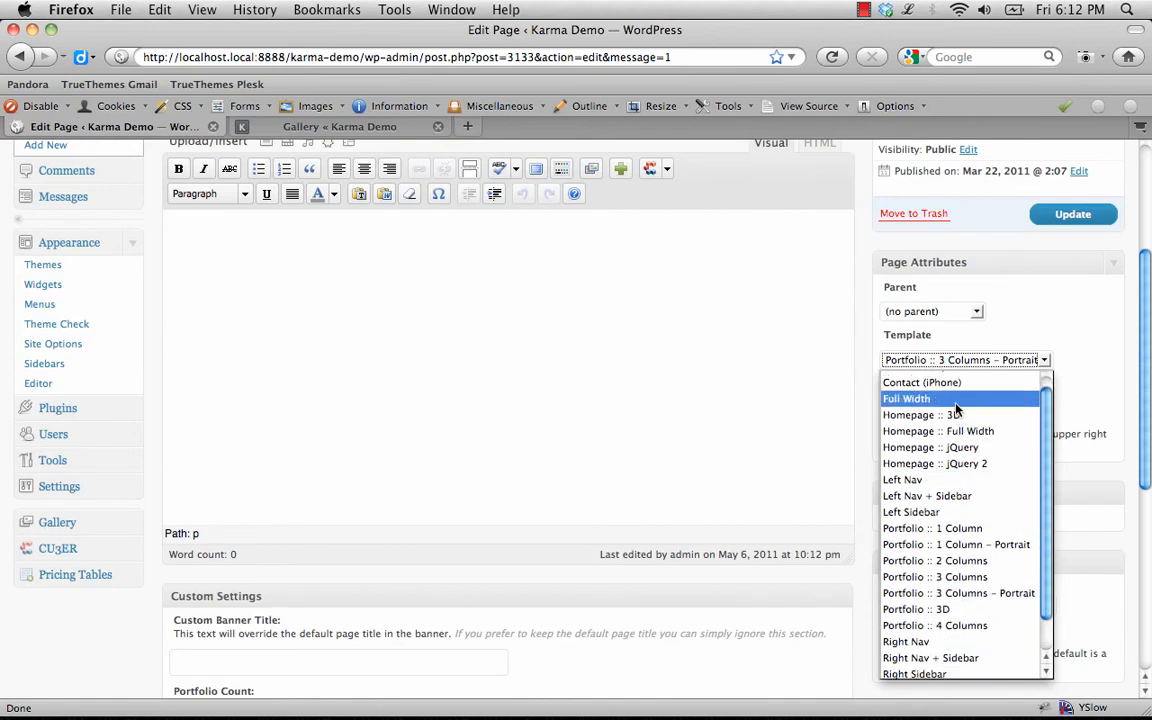
scroll(940, 484, up, 1)
click(822, 395)
scroll(735, 417, up, 3)
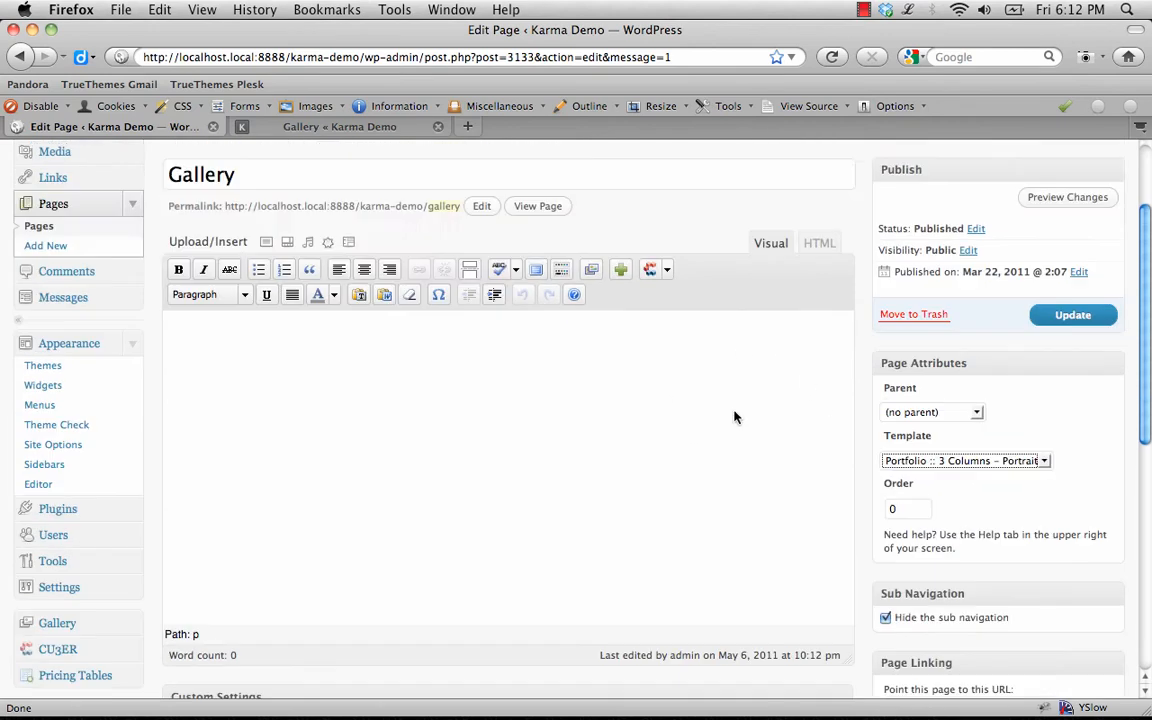
Toggle the Gallery page's option to hide the sub navigation off and on again, and update the page
scroll(735, 417, down, 3)
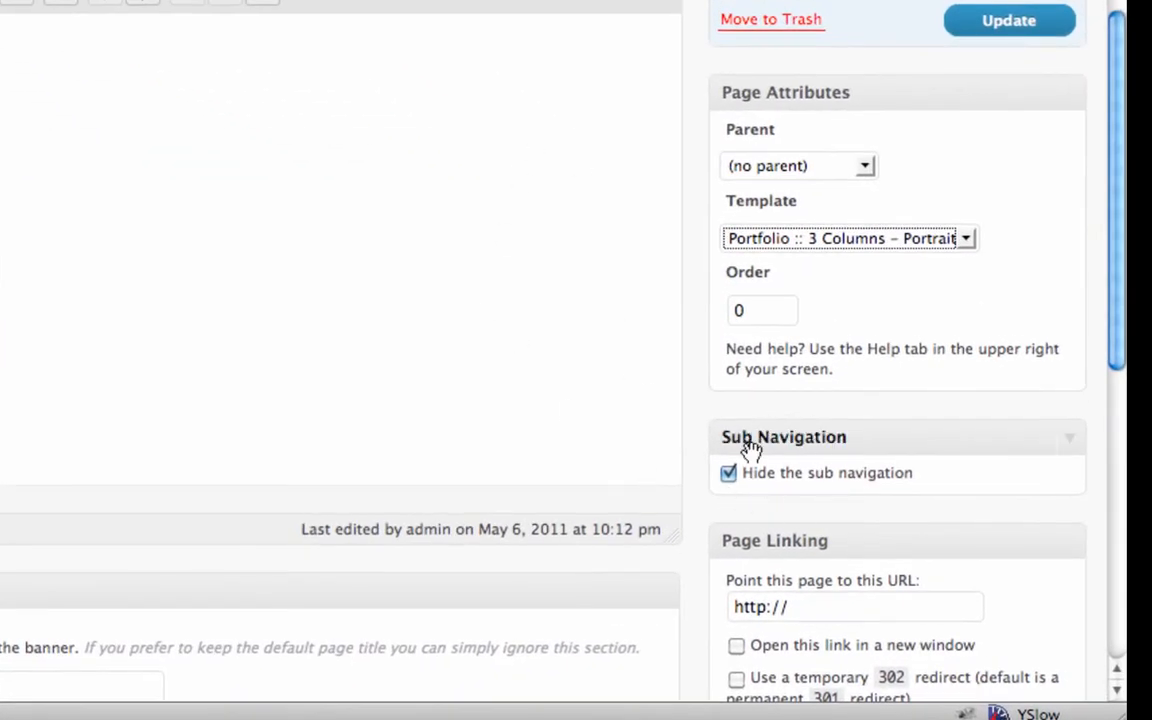
click(729, 474)
click(729, 474)
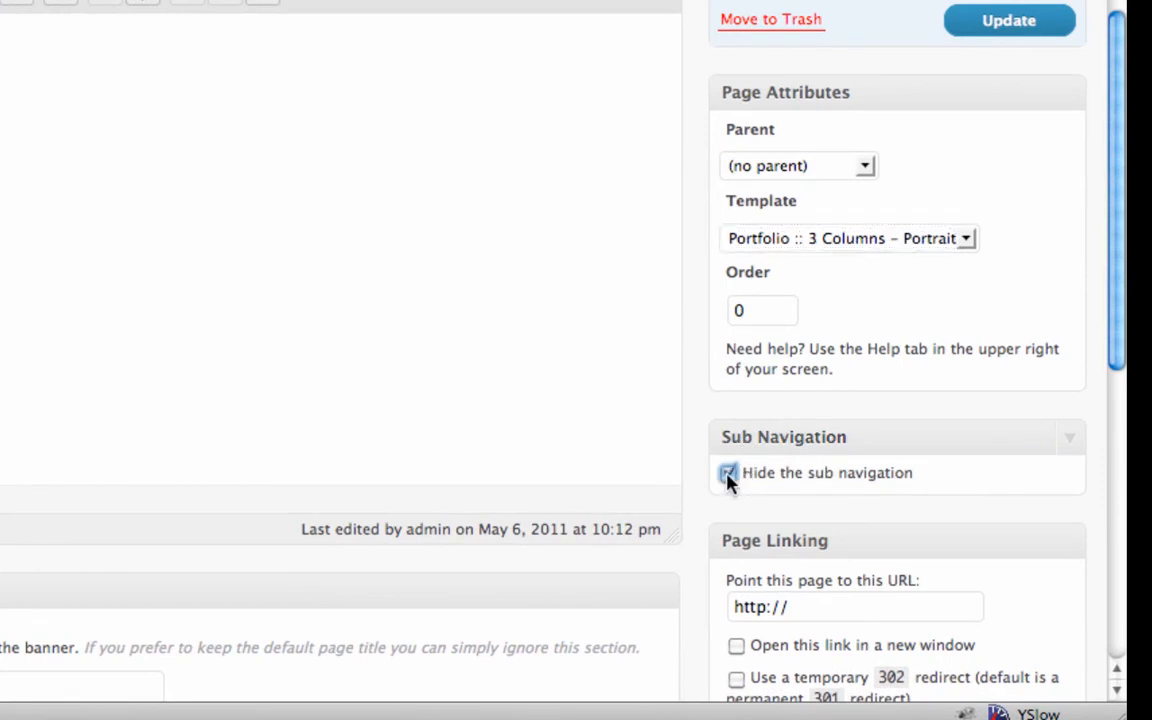
click(994, 32)
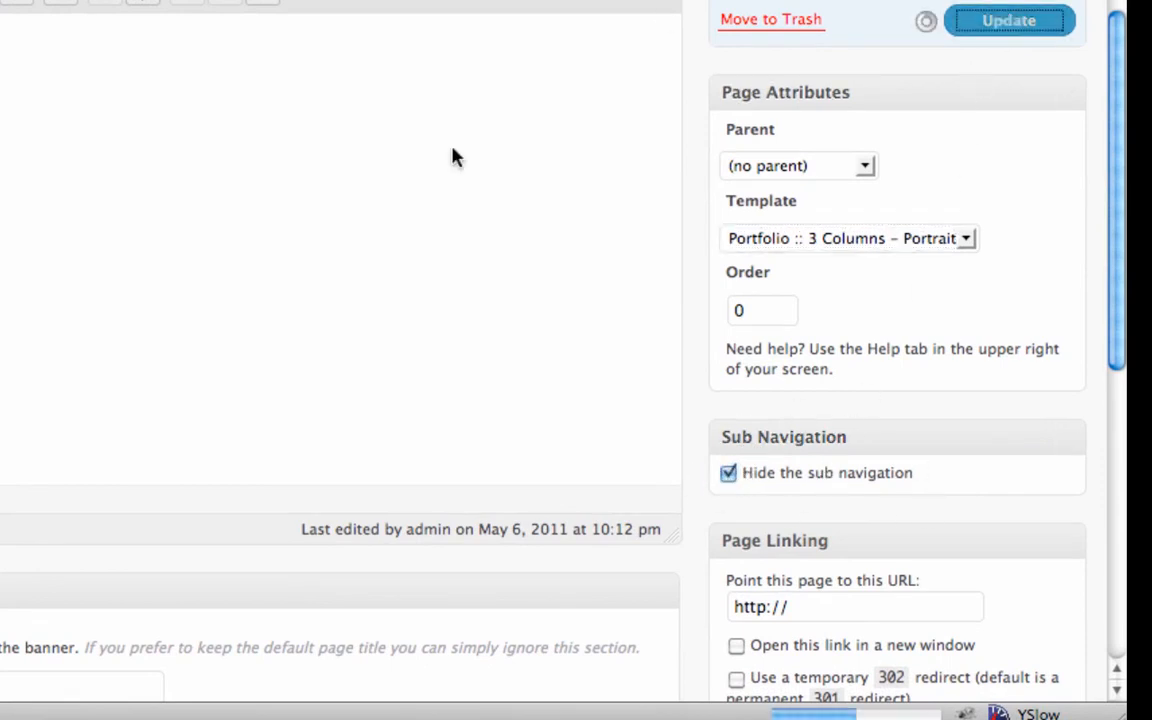